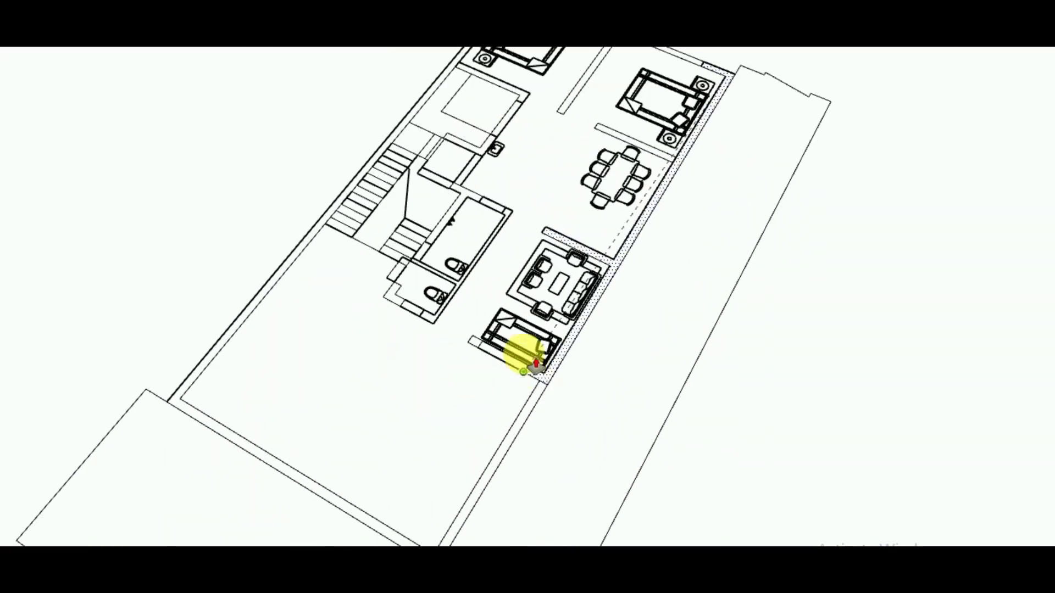
- Push/Pull the wall outlines around the rear bedrooms and dining side up to full height
{"action": "scroll", "coordinate": [536, 364], "scroll_direction": "up", "scroll_amount": 3}
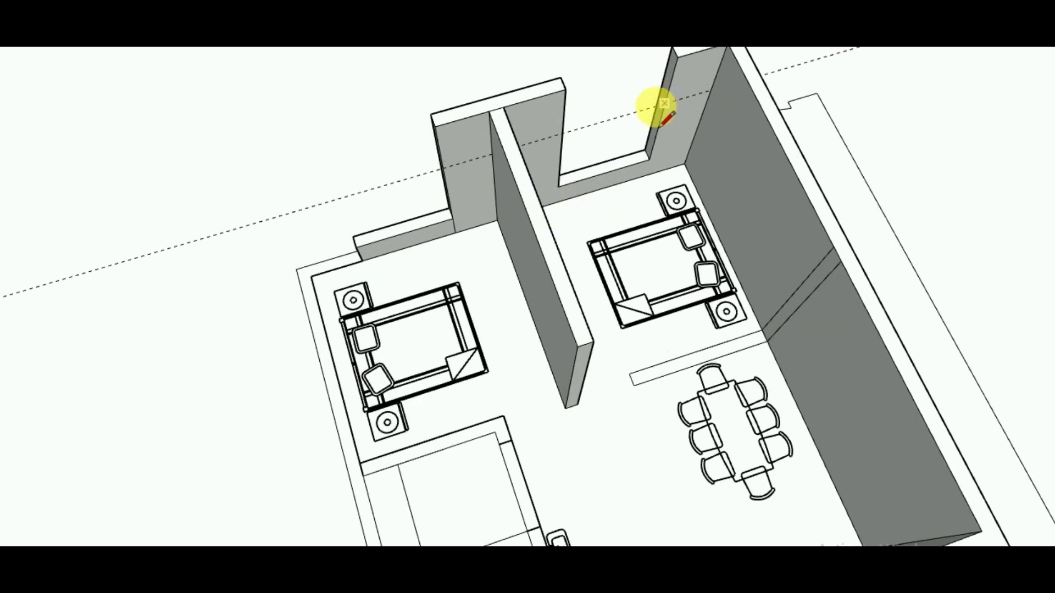
- Extend the left bedroom's back wall across the gap, leaving a window opening
{"action": "scroll", "coordinate": [664, 104], "scroll_direction": "up", "scroll_amount": 2}
{"action": "scroll", "coordinate": [714, 98], "scroll_direction": "down", "scroll_amount": 2}
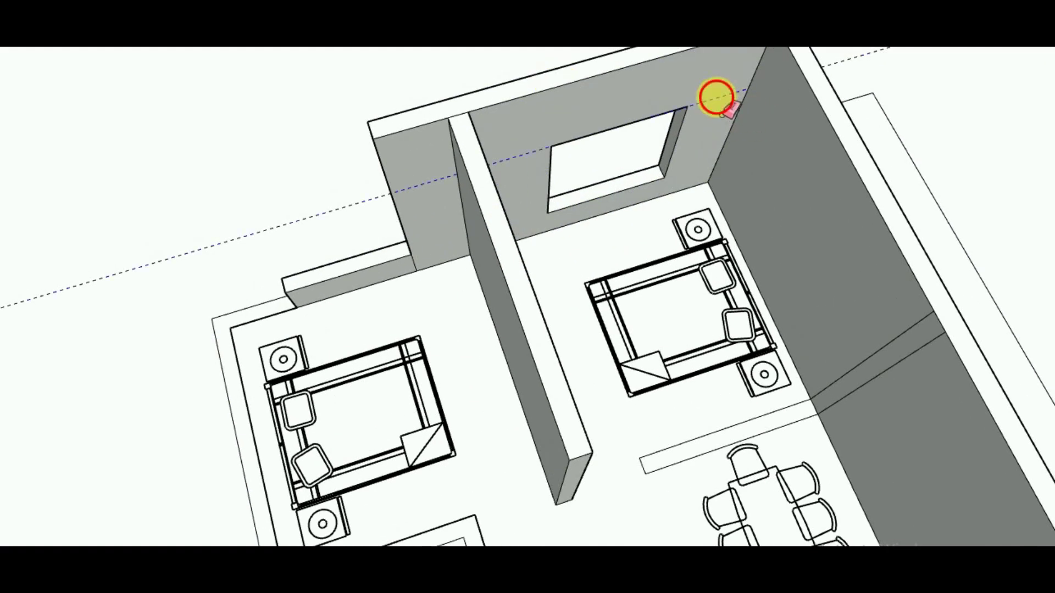
{"action": "scroll", "coordinate": [715, 110], "scroll_direction": "down", "scroll_amount": 2}
{"action": "scroll", "coordinate": [714, 110], "scroll_direction": "down", "scroll_amount": 3}
{"action": "scroll", "coordinate": [560, 148], "scroll_direction": "up", "scroll_amount": 6}
{"action": "key", "text": "l"}
{"action": "scroll", "coordinate": [561, 148], "scroll_direction": "up", "scroll_amount": 2}
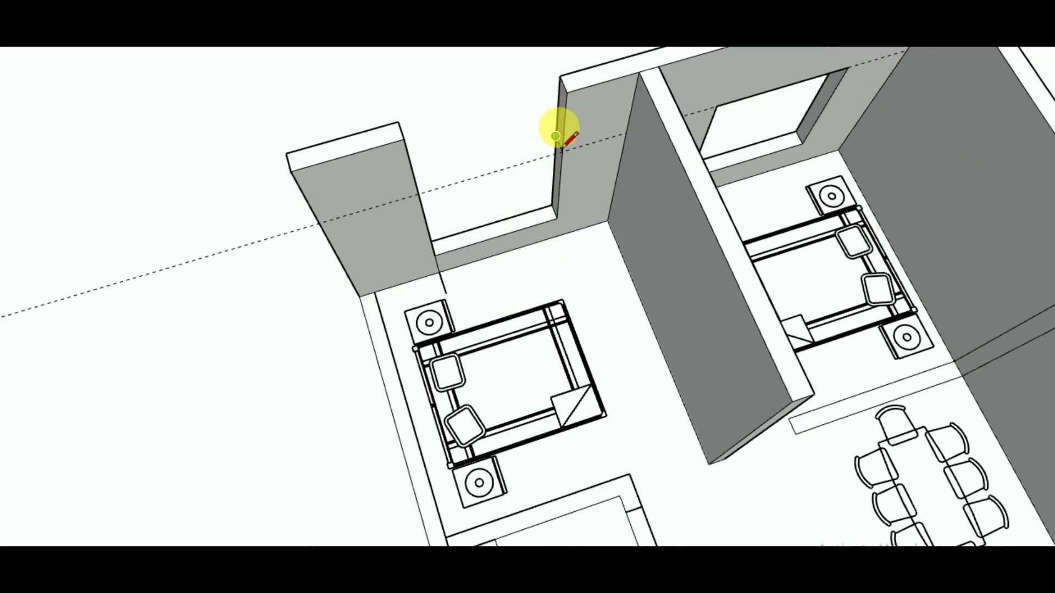
{"action": "left_click_drag", "start_coordinate": [572, 131], "coordinate": [433, 190]}
- Raise the long left exterior wall and the wall beside the staircase
{"action": "scroll", "coordinate": [415, 178], "scroll_direction": "down", "scroll_amount": 5}
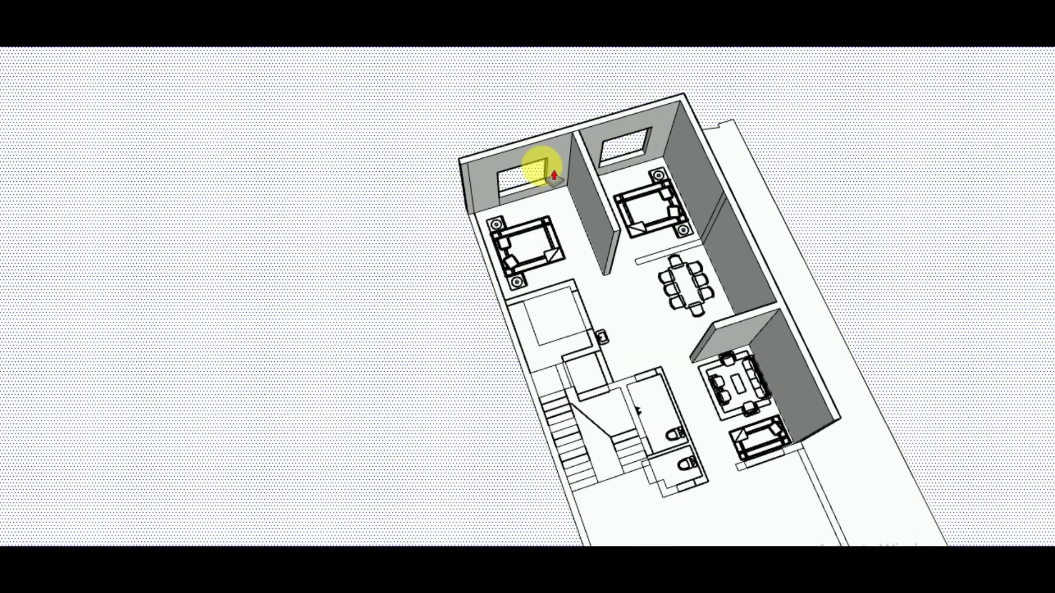
{"action": "key", "text": "p"}
{"action": "middle_click_drag", "start_coordinate": [617, 419], "coordinate": [467, 443]}
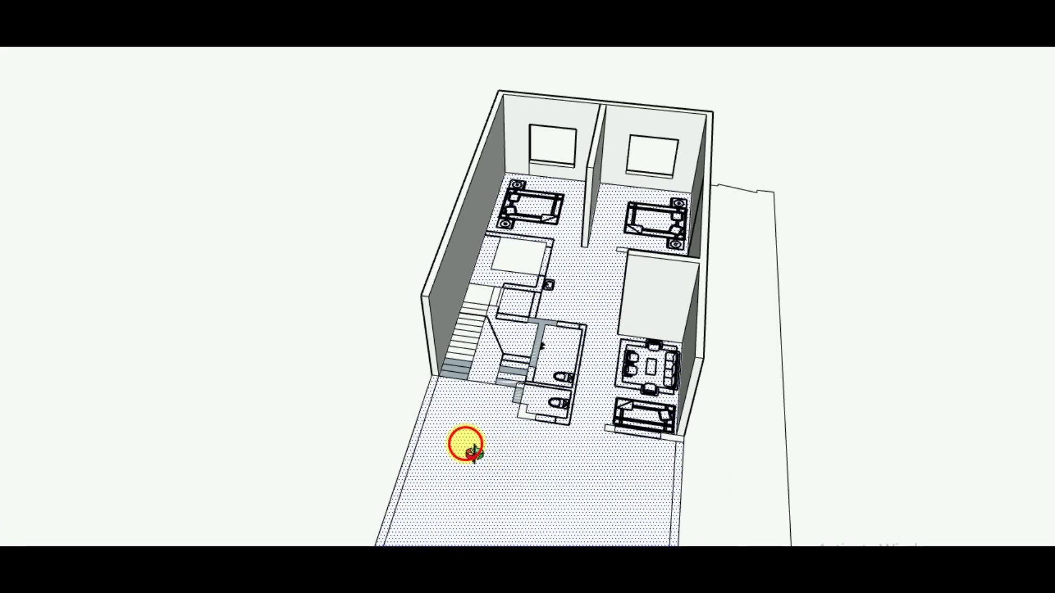
{"action": "scroll", "coordinate": [423, 340], "scroll_direction": "up", "scroll_amount": 3}
- Raise the L-shaped room walls beside the stairs and erase a stray edge on them
{"action": "middle_click_drag", "start_coordinate": [411, 352], "coordinate": [706, 242]}
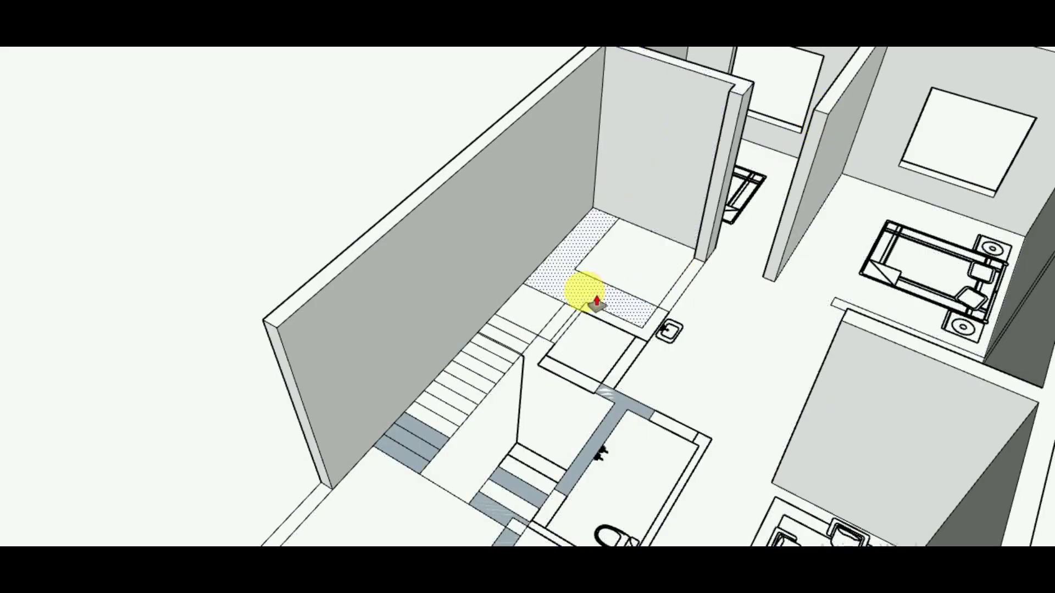
{"action": "scroll", "coordinate": [597, 305], "scroll_direction": "up", "scroll_amount": 2}
{"action": "key", "text": "l"}
{"action": "left_click", "coordinate": [580, 279]}
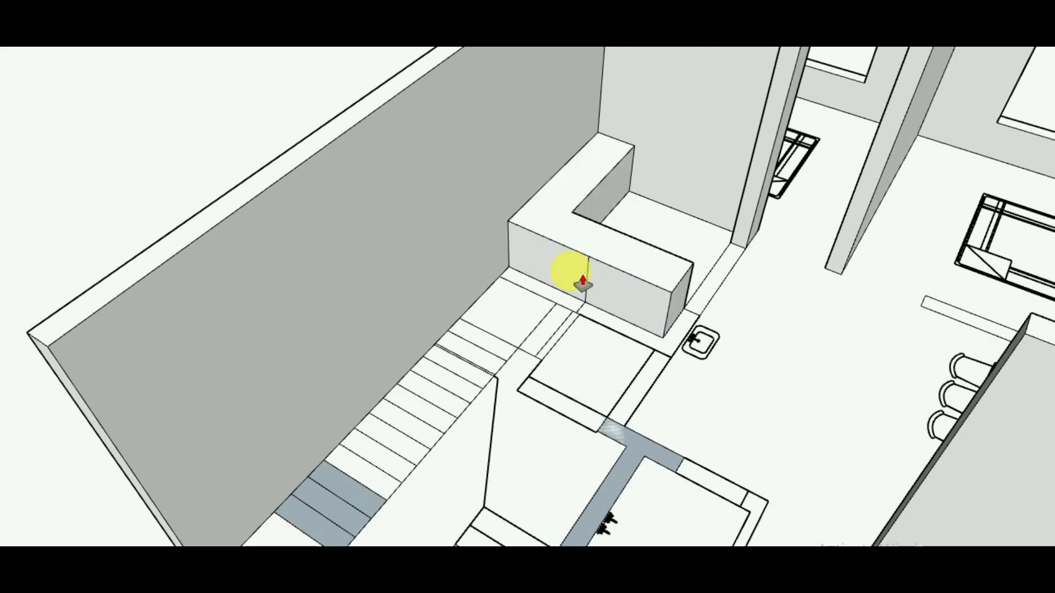
{"action": "scroll", "coordinate": [566, 291], "scroll_direction": "up", "scroll_amount": 2}
{"action": "key", "text": "e"}
{"action": "scroll", "coordinate": [586, 305], "scroll_direction": "up", "scroll_amount": 2}
{"action": "left_click", "coordinate": [580, 310]}
{"action": "scroll", "coordinate": [580, 310], "scroll_direction": "down", "scroll_amount": 3}
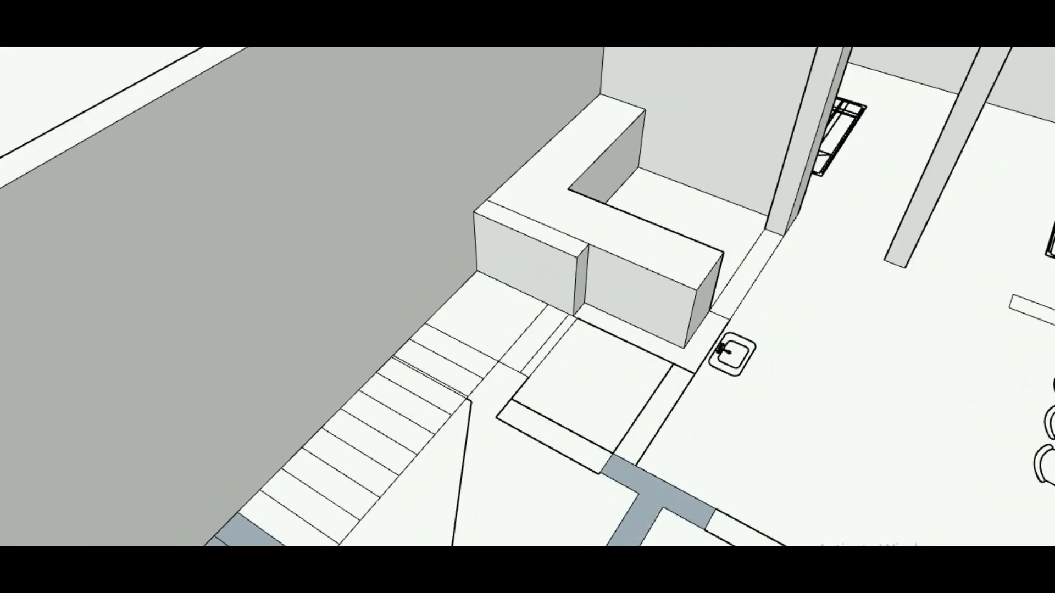
{"action": "key", "text": "p"}
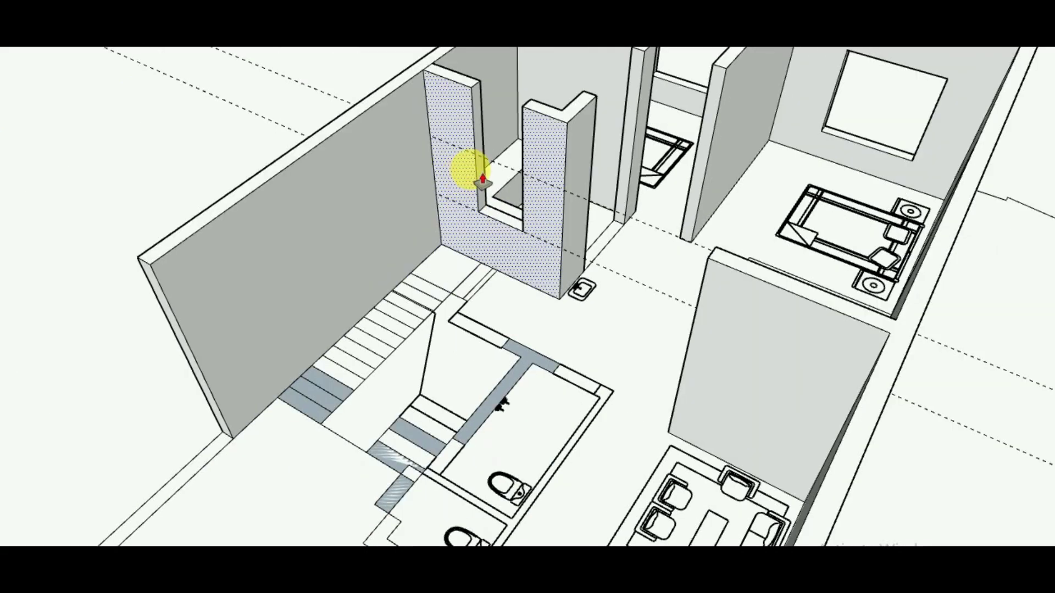
- Fill the wall above the small room's window opening and check it from another side
{"action": "key", "text": "l"}
{"action": "left_click", "coordinate": [486, 144]}
{"action": "key", "text": "p"}
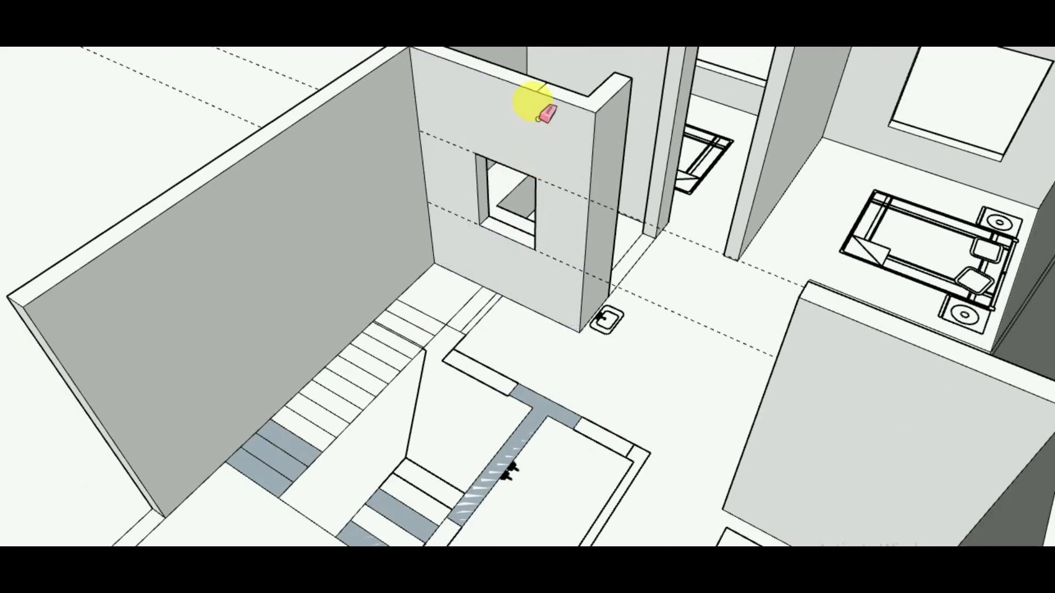
{"action": "scroll", "coordinate": [546, 114], "scroll_direction": "down", "scroll_amount": 3}
{"action": "mouse_move", "coordinate": [499, 203]}
{"action": "middle_mouse_down"}
{"action": "mouse_move", "coordinate": [406, 176]}
{"action": "mouse_move", "coordinate": [554, 153]}
{"action": "middle_mouse_up"}
{"action": "scroll", "coordinate": [566, 185], "scroll_direction": "up", "scroll_amount": 2}
{"action": "key", "text": "p"}
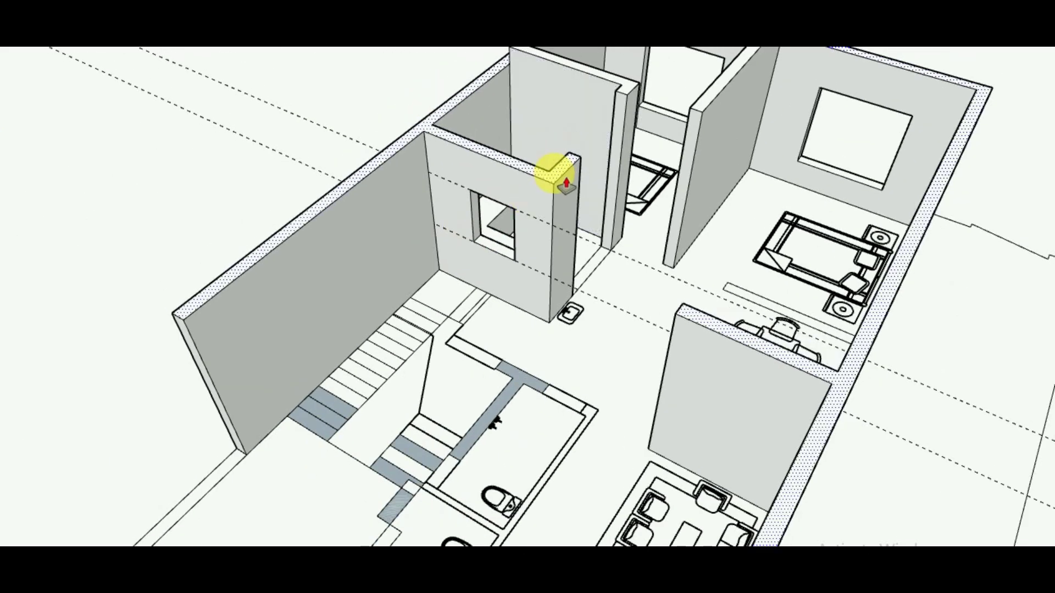
{"action": "scroll", "coordinate": [605, 110], "scroll_direction": "down", "scroll_amount": 3}
{"action": "middle_click_drag", "start_coordinate": [605, 110], "coordinate": [671, 154]}
{"action": "scroll", "coordinate": [737, 77], "scroll_direction": "up", "scroll_amount": 3}
- Clean up the remaining edges on the small room and view the plan from above
{"action": "key", "text": "e"}
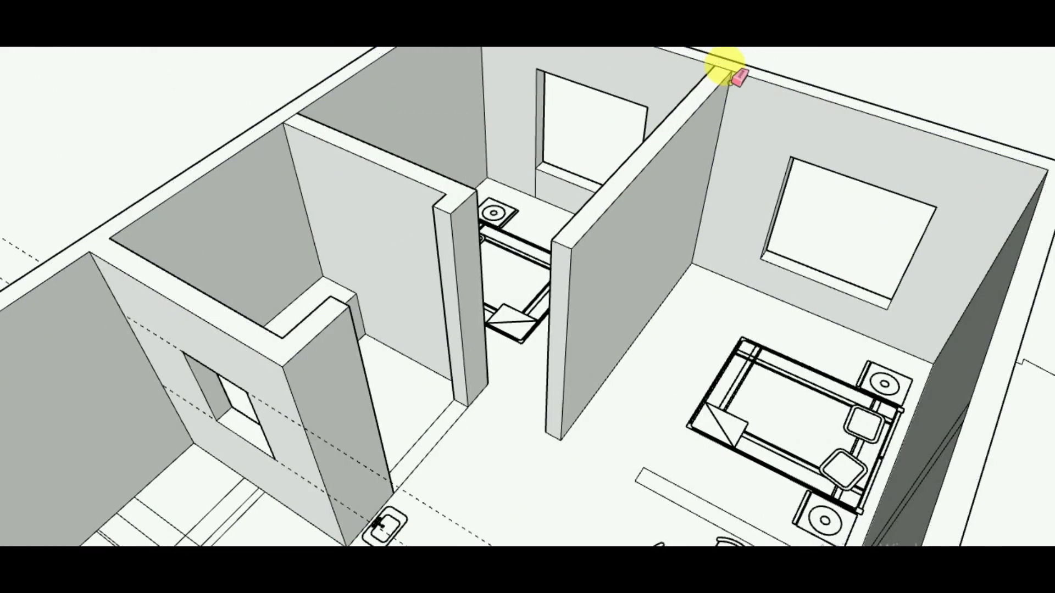
{"action": "scroll", "coordinate": [737, 77], "scroll_direction": "down", "scroll_amount": 3}
{"action": "scroll", "coordinate": [690, 146], "scroll_direction": "down", "scroll_amount": 2}
{"action": "scroll", "coordinate": [604, 113], "scroll_direction": "up", "scroll_amount": 5}
{"action": "key", "text": "l"}
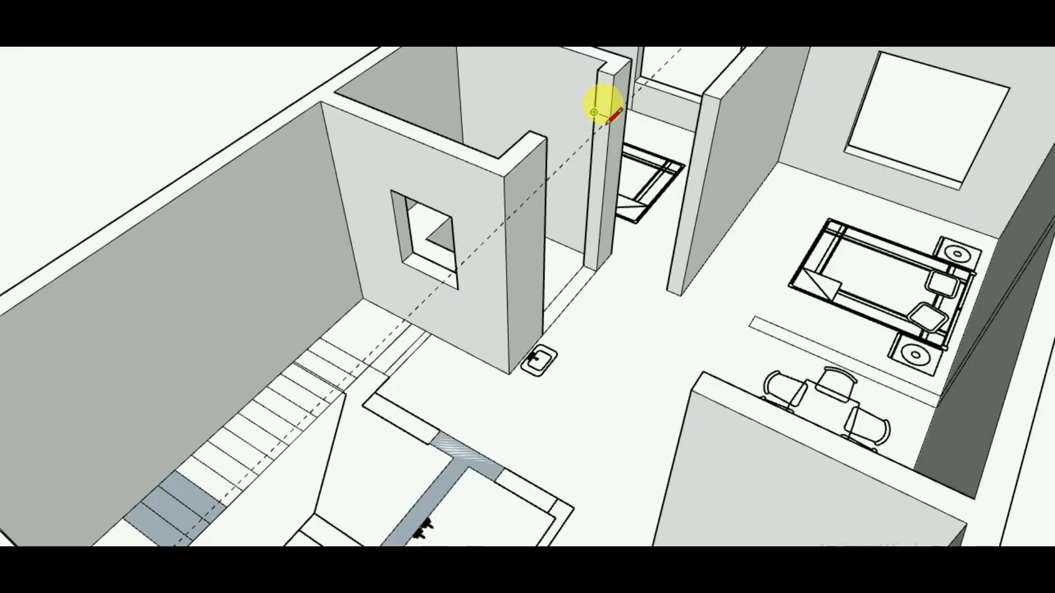
{"action": "scroll", "coordinate": [548, 160], "scroll_direction": "down", "scroll_amount": 2}
{"action": "scroll", "coordinate": [528, 200], "scroll_direction": "down", "scroll_amount": 2}
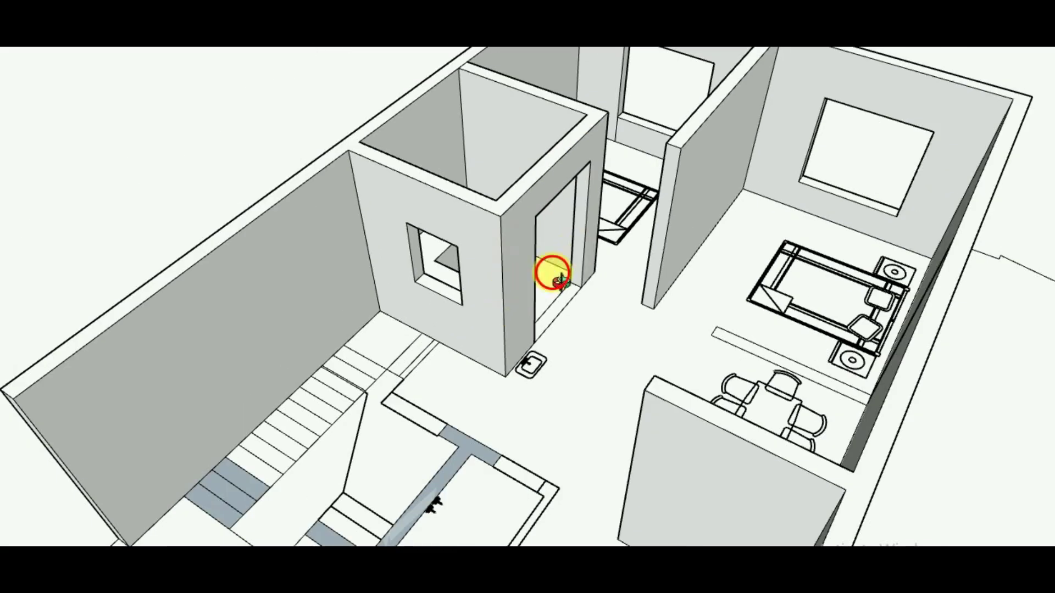
{"action": "mouse_move", "coordinate": [555, 273]}
{"action": "middle_mouse_down"}
{"action": "mouse_move", "coordinate": [558, 339]}
{"action": "mouse_move", "coordinate": [596, 295]}
{"action": "mouse_move", "coordinate": [697, 278]}
{"action": "middle_mouse_up"}
{"action": "scroll", "coordinate": [697, 278], "scroll_direction": "down", "scroll_amount": 2}
- Measure the partition with Tape Measure and Push/Pull it up between dining table and bedroom
{"action": "key", "text": "p"}
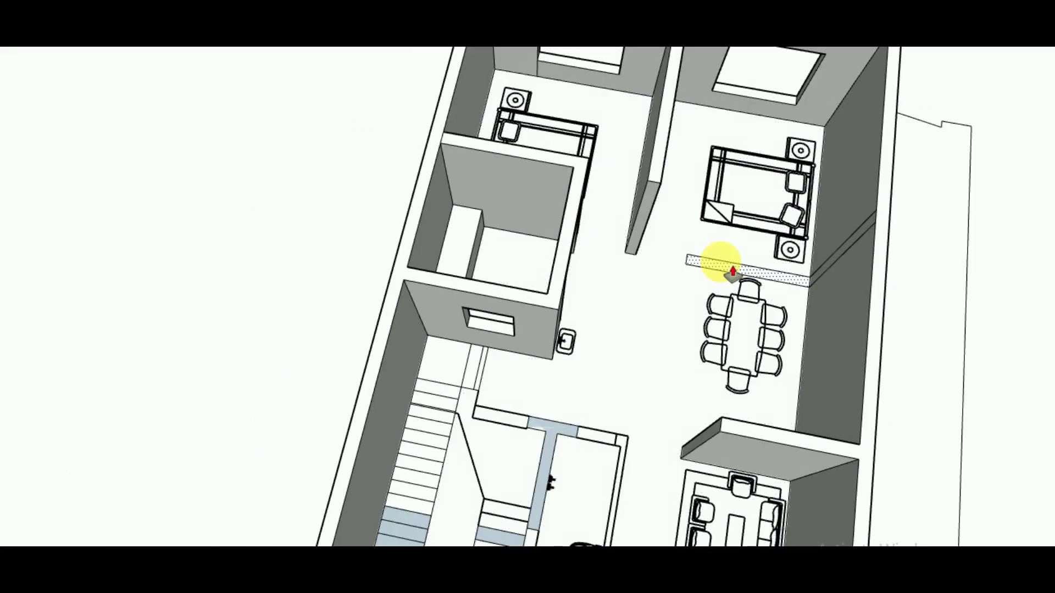
{"action": "scroll", "coordinate": [888, 233], "scroll_direction": "up", "scroll_amount": 3}
{"action": "scroll", "coordinate": [582, 281], "scroll_direction": "up", "scroll_amount": 3}
{"action": "key", "text": "t"}
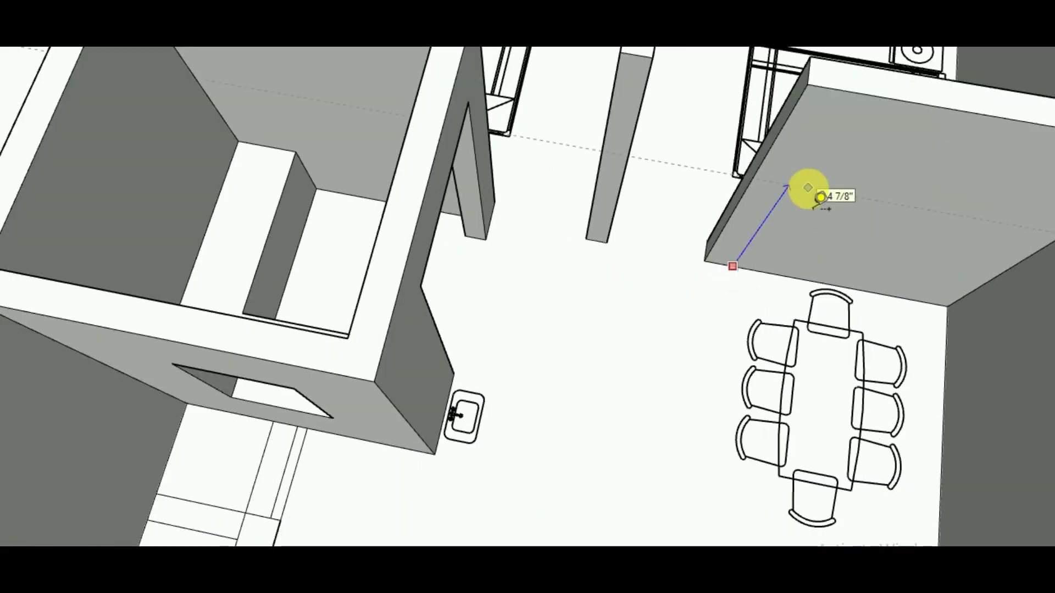
{"action": "middle_click_drag", "start_coordinate": [724, 159], "coordinate": [709, 104]}
{"action": "scroll", "coordinate": [719, 77], "scroll_direction": "down", "scroll_amount": 2}
{"action": "key", "text": "p"}
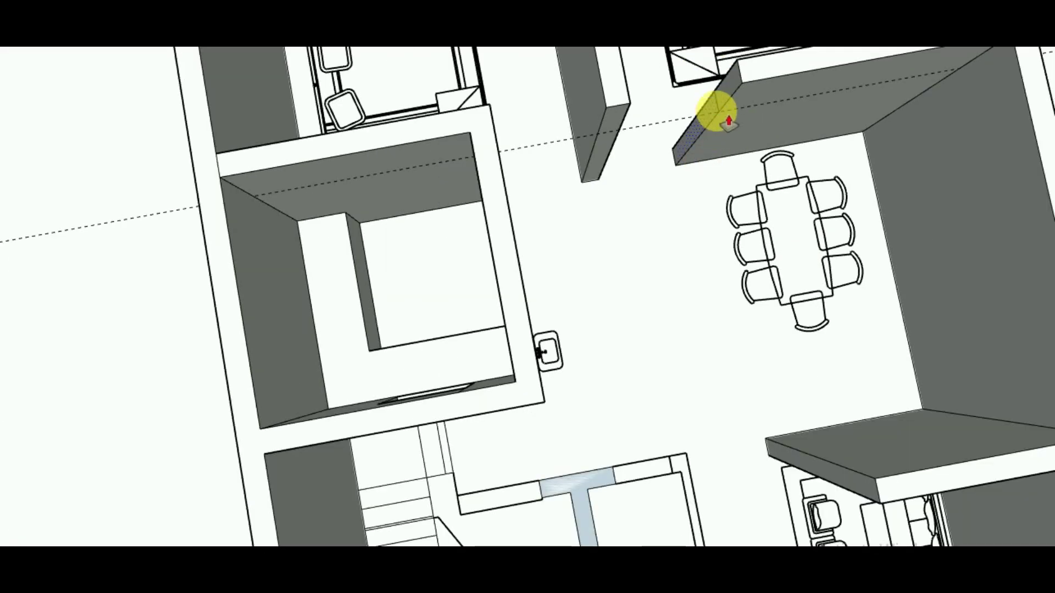
- Erase edges in the partition wall to leave a doorway opening
{"action": "scroll", "coordinate": [620, 129], "scroll_direction": "up", "scroll_amount": 2}
{"action": "key", "text": "e"}
{"action": "scroll", "coordinate": [628, 165], "scroll_direction": "down", "scroll_amount": 3}
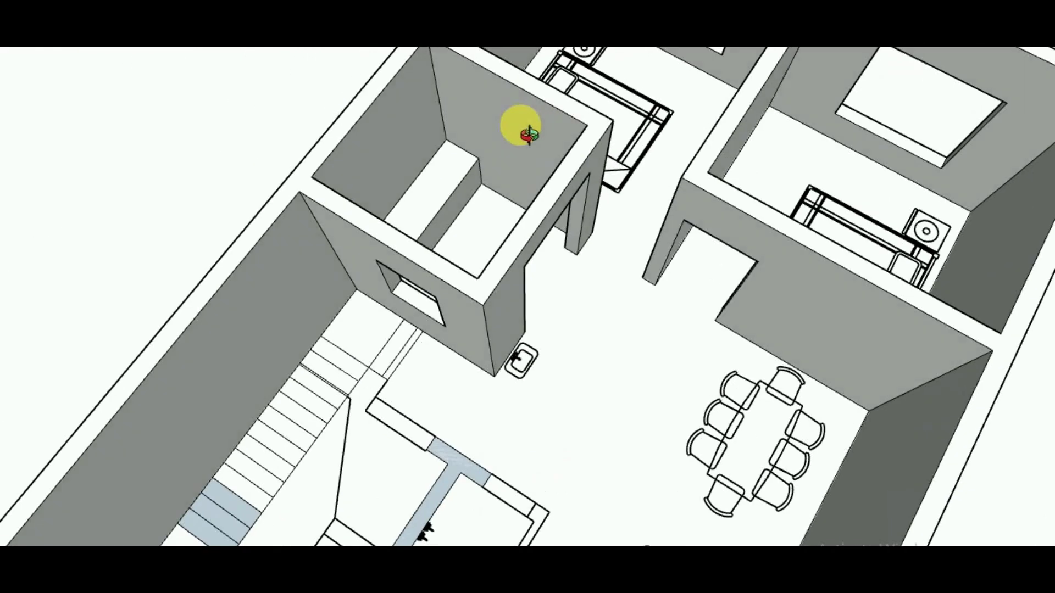
{"action": "scroll", "coordinate": [451, 280], "scroll_direction": "up", "scroll_amount": 3}
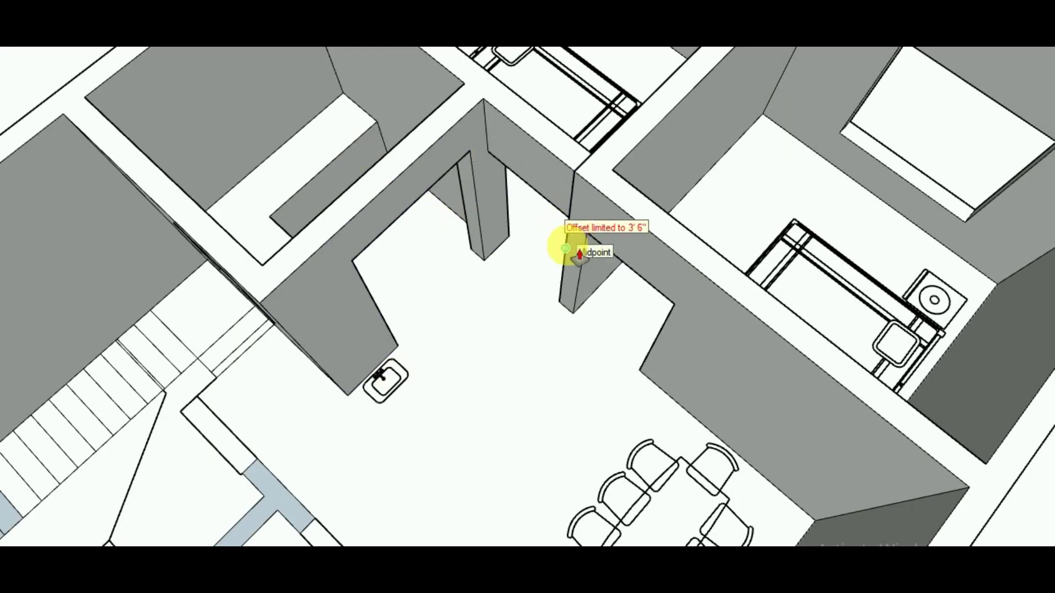
{"action": "scroll", "coordinate": [580, 254], "scroll_direction": "down", "scroll_amount": 1}
{"action": "scroll", "coordinate": [559, 118], "scroll_direction": "down", "scroll_amount": 3}
{"action": "mouse_move", "coordinate": [558, 118]}
{"action": "middle_mouse_down"}
{"action": "mouse_move", "coordinate": [589, 288]}
{"action": "mouse_move", "coordinate": [575, 219]}
{"action": "mouse_move", "coordinate": [676, 309]}
{"action": "mouse_move", "coordinate": [523, 330]}
{"action": "middle_mouse_up"}
{"action": "scroll", "coordinate": [574, 219], "scroll_direction": "down", "scroll_amount": 2}
- Raise the block beside the stairs, the bathroom walls and the L-shaped column to full height
{"action": "scroll", "coordinate": [472, 300], "scroll_direction": "up", "scroll_amount": 3}
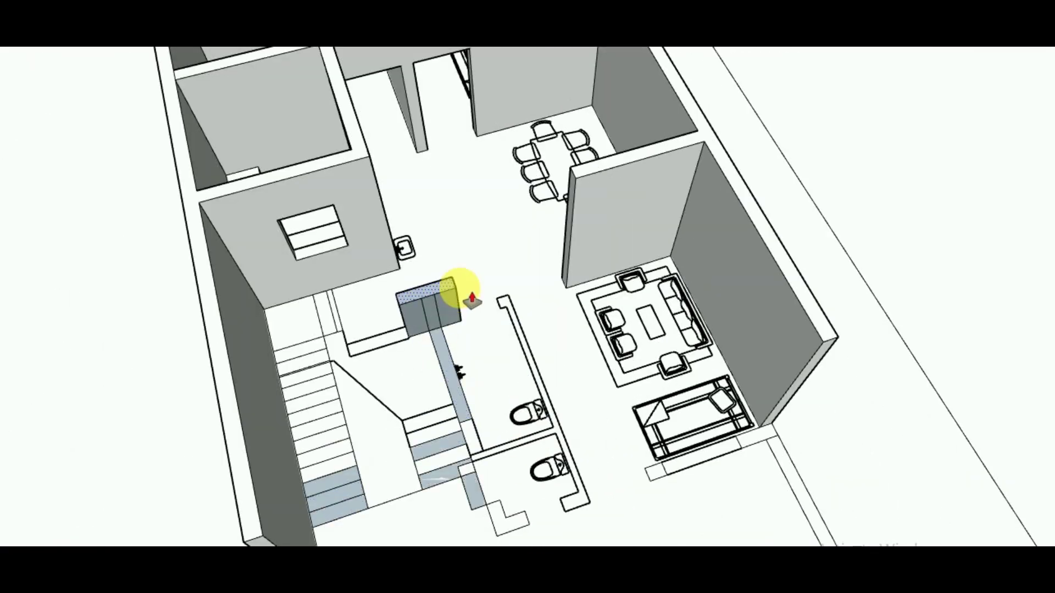
{"action": "left_click_drag", "start_coordinate": [471, 299], "coordinate": [586, 199]}
{"action": "scroll", "coordinate": [632, 419], "scroll_direction": "up", "scroll_amount": 3}
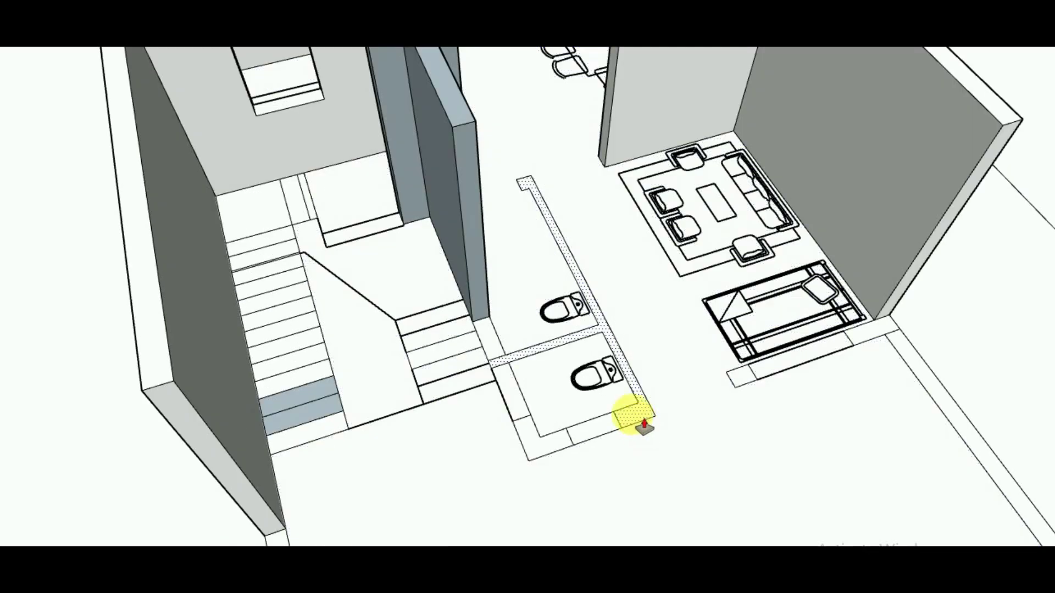
{"action": "left_click_drag", "start_coordinate": [632, 419], "coordinate": [460, 134]}
{"action": "double_click", "coordinate": [549, 231]}
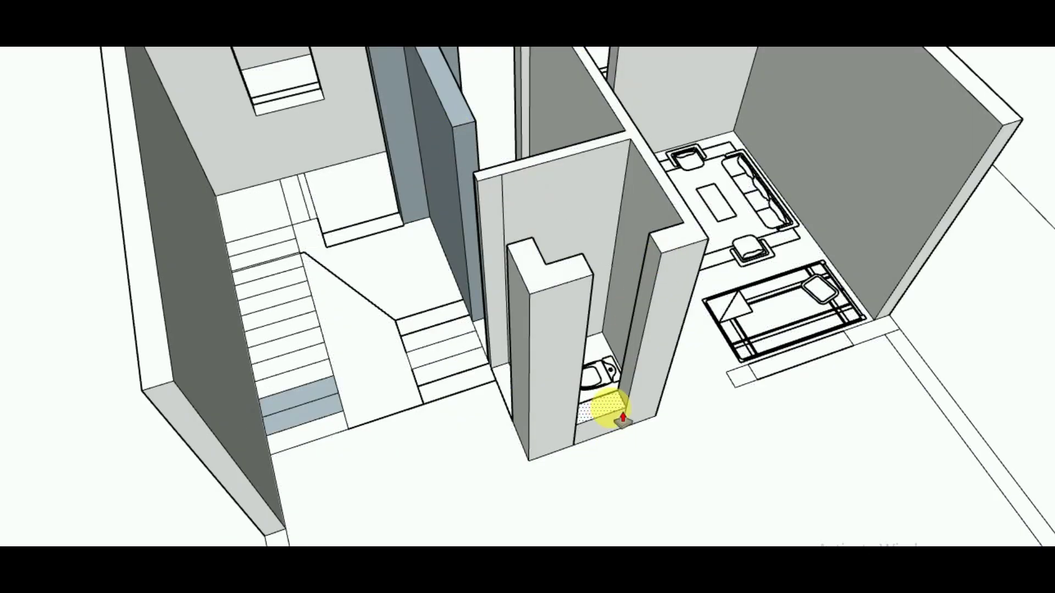
{"action": "middle_click_drag", "start_coordinate": [501, 380], "coordinate": [546, 336]}
{"action": "scroll", "coordinate": [522, 344], "scroll_direction": "up", "scroll_amount": 2}
- Erase the extra edges on the wall beside the toilet stalls and reshape it
{"action": "key", "text": "e"}
{"action": "scroll", "coordinate": [538, 412], "scroll_direction": "up", "scroll_amount": 2}
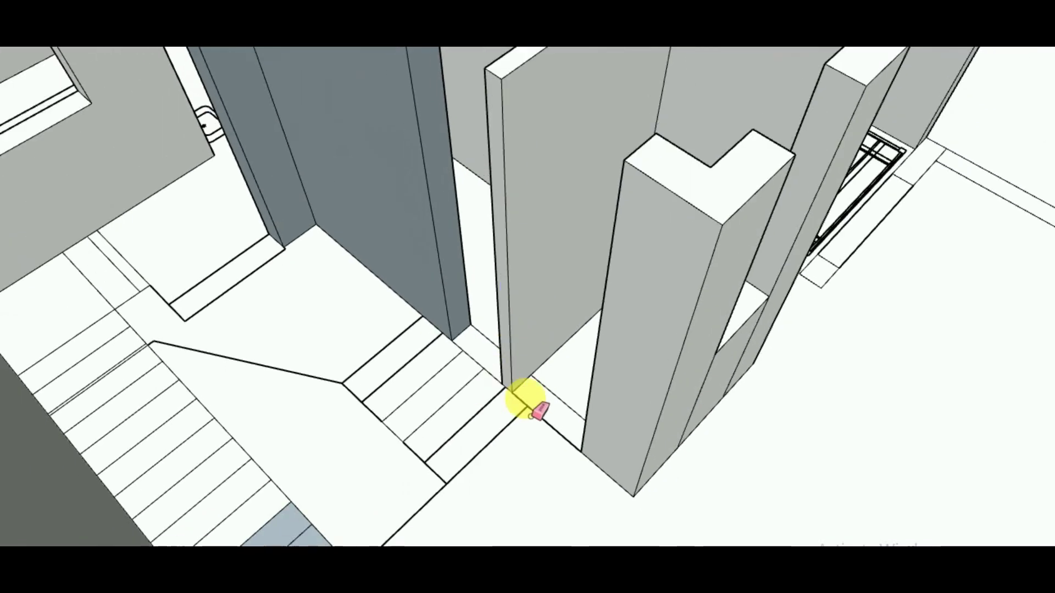
{"action": "left_click", "coordinate": [514, 365]}
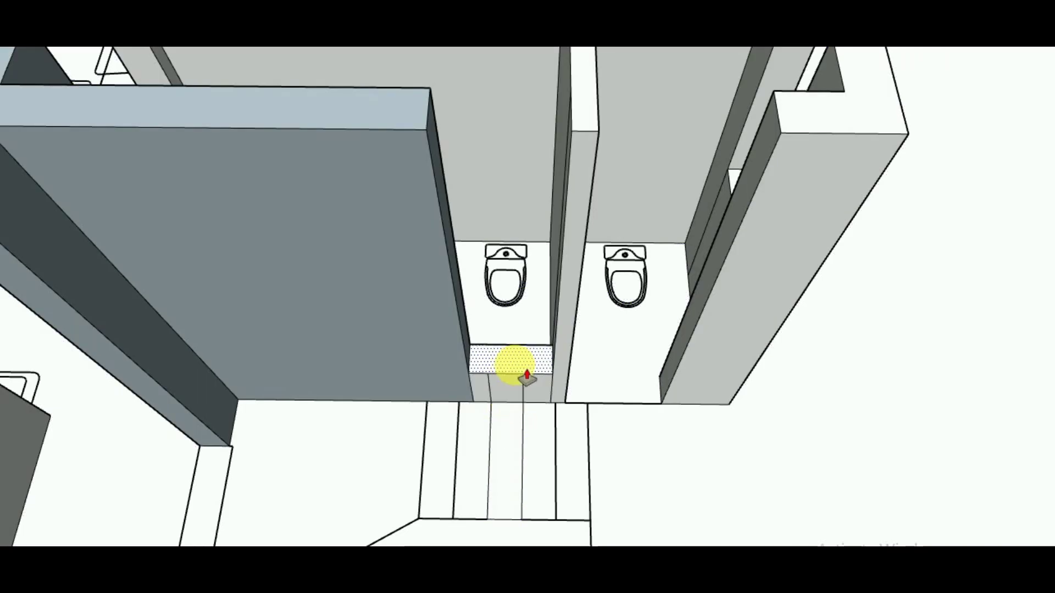
{"action": "left_click_drag", "start_coordinate": [552, 360], "coordinate": [488, 360]}
{"action": "middle_click_drag", "start_coordinate": [487, 361], "coordinate": [440, 161]}
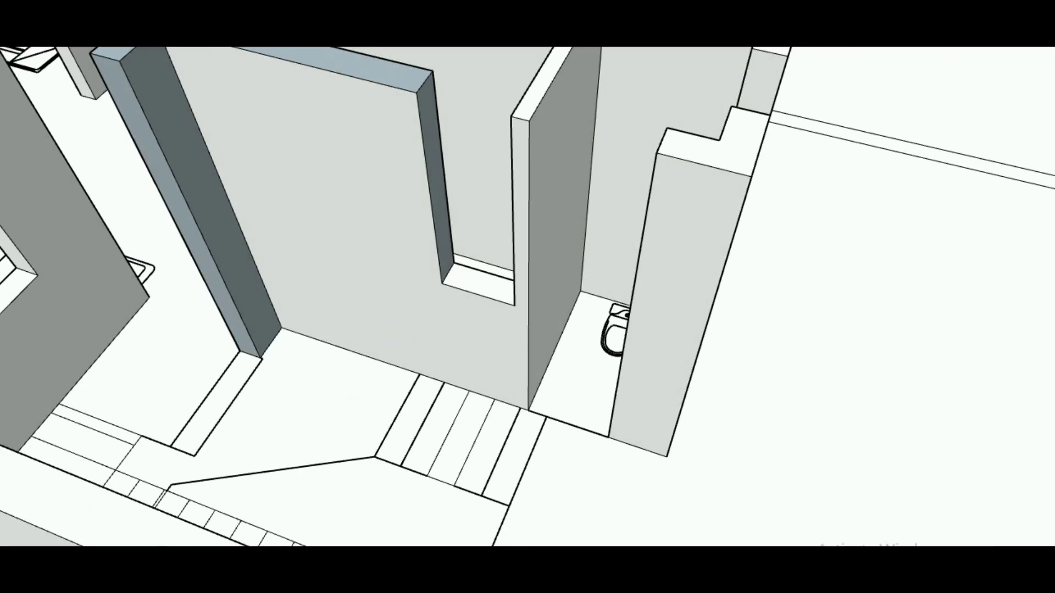
{"action": "key", "text": "l"}
{"action": "left_click", "coordinate": [517, 213]}
{"action": "key", "text": "e"}
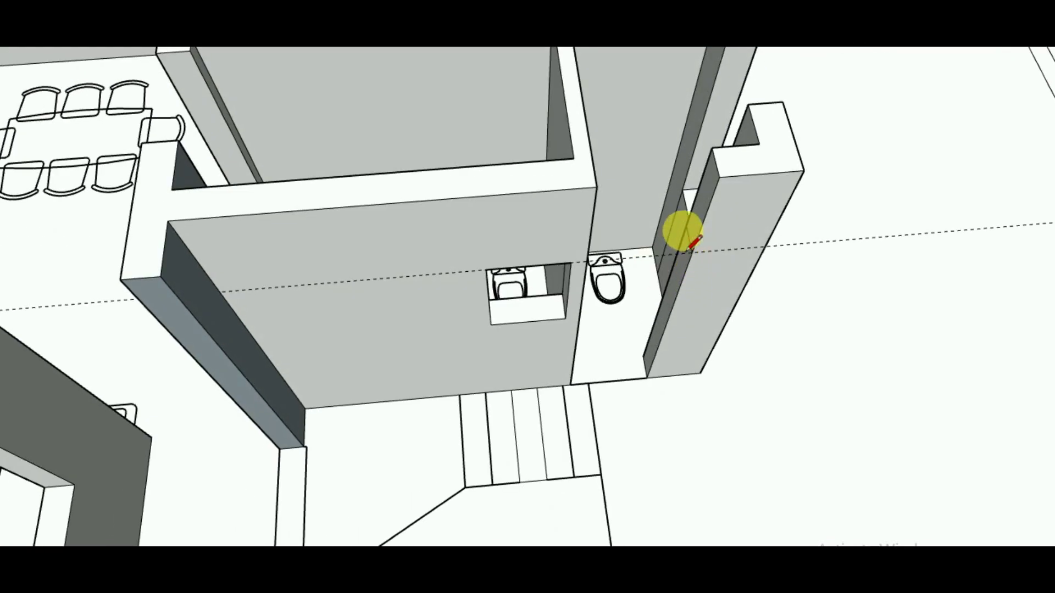
{"action": "middle_click_drag", "start_coordinate": [694, 241], "coordinate": [632, 267]}
{"action": "key", "text": "p"}
{"action": "mouse_move", "coordinate": [725, 274]}
{"action": "middle_mouse_down"}
{"action": "mouse_move", "coordinate": [514, 301]}
{"action": "mouse_move", "coordinate": [471, 276]}
{"action": "mouse_move", "coordinate": [702, 454]}
{"action": "middle_mouse_up"}
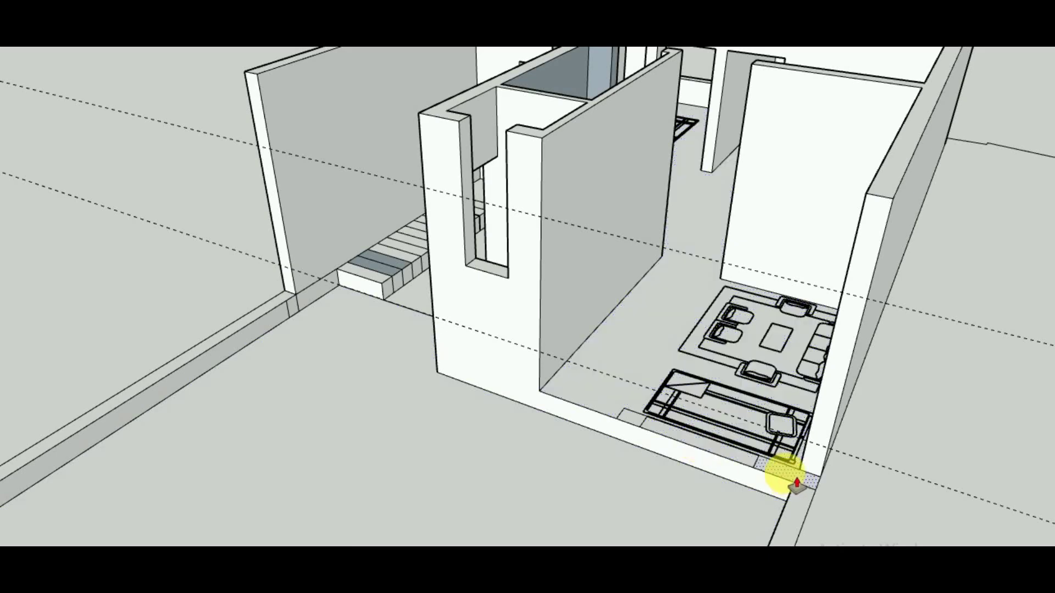
- Raise the left and right living-room partition bases to full wall height
{"action": "left_click", "coordinate": [624, 424]}
{"action": "left_click", "coordinate": [810, 192]}
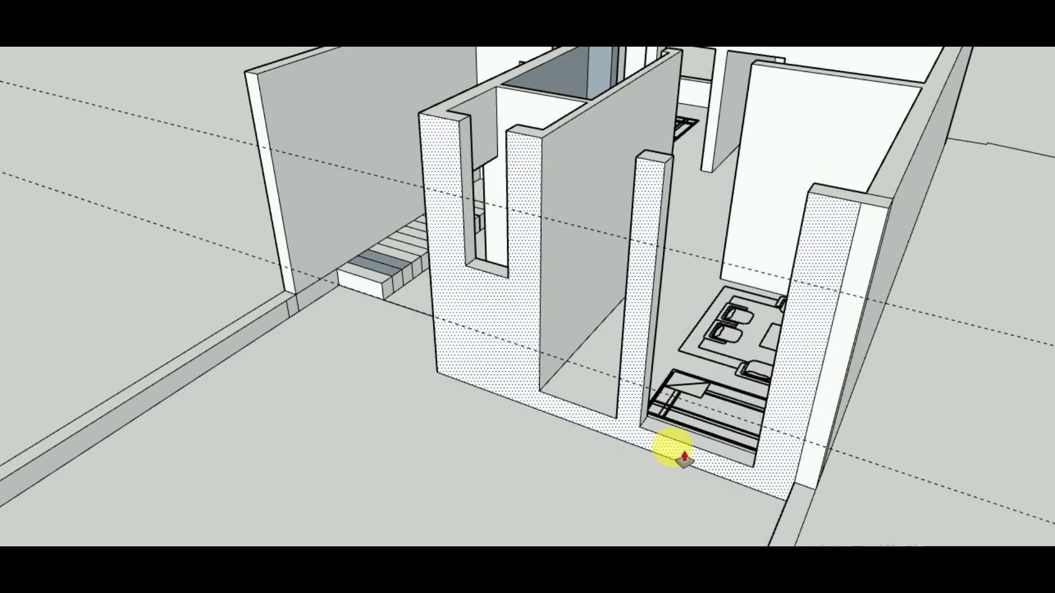
{"action": "left_click", "coordinate": [777, 432]}
{"action": "middle_click_drag", "start_coordinate": [777, 432], "coordinate": [664, 247]}
{"action": "scroll", "coordinate": [676, 243], "scroll_direction": "up", "scroll_amount": 3}
{"action": "scroll", "coordinate": [653, 228], "scroll_direction": "down", "scroll_amount": 3}
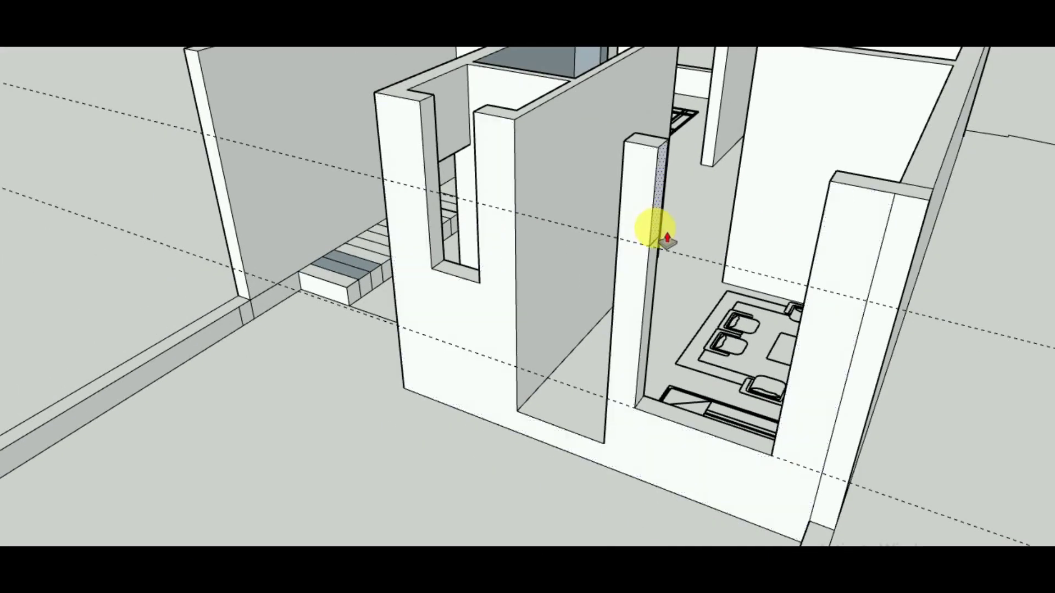
{"action": "left_click", "coordinate": [809, 285]}
{"action": "mouse_move", "coordinate": [836, 193]}
{"action": "middle_mouse_down"}
{"action": "mouse_move", "coordinate": [879, 306]}
{"action": "mouse_move", "coordinate": [687, 255]}
{"action": "mouse_move", "coordinate": [794, 283]}
{"action": "middle_mouse_up"}
- Clean up the partition edges and bring the front doorway sill into view
{"action": "scroll", "coordinate": [769, 264], "scroll_direction": "up", "scroll_amount": 3}
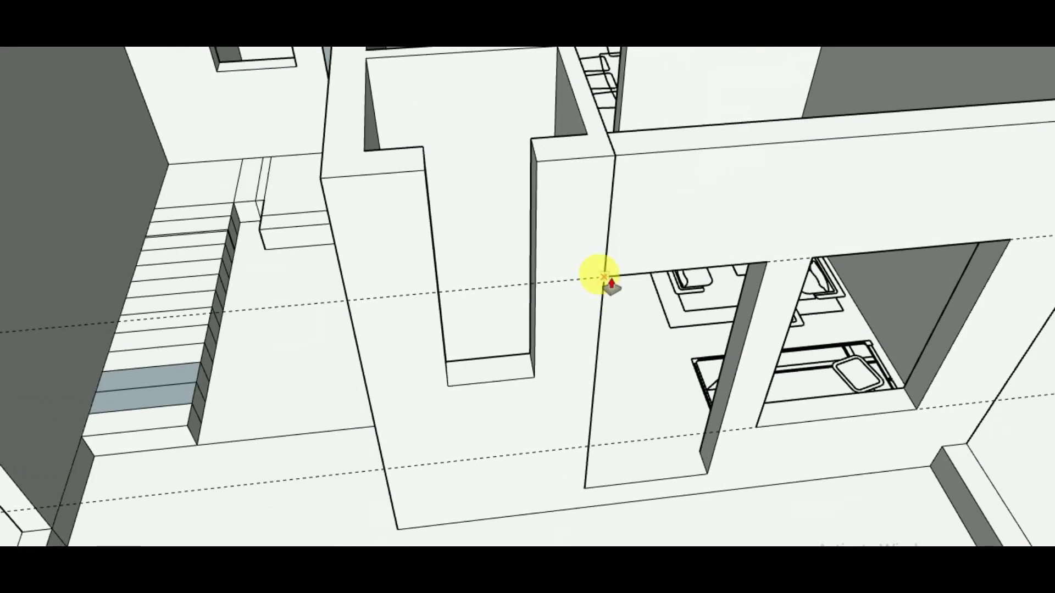
{"action": "scroll", "coordinate": [605, 165], "scroll_direction": "up", "scroll_amount": 2}
{"action": "key", "text": "e"}
{"action": "scroll", "coordinate": [637, 339], "scroll_direction": "up", "scroll_amount": 2}
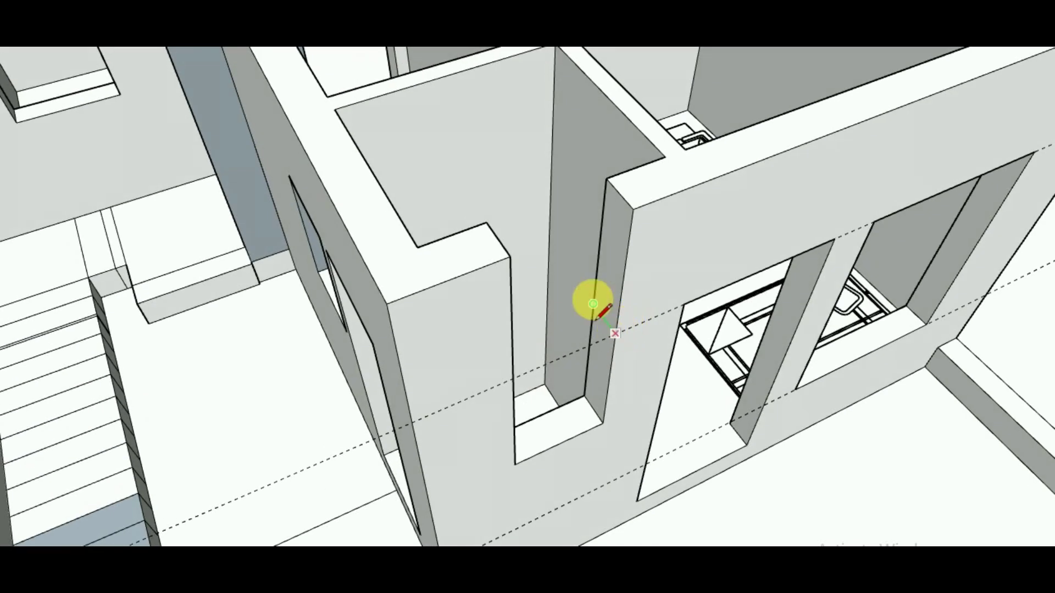
{"action": "scroll", "coordinate": [593, 304], "scroll_direction": "down", "scroll_amount": 2}
{"action": "key", "text": "p"}
{"action": "scroll", "coordinate": [621, 434], "scroll_direction": "down", "scroll_amount": 3}
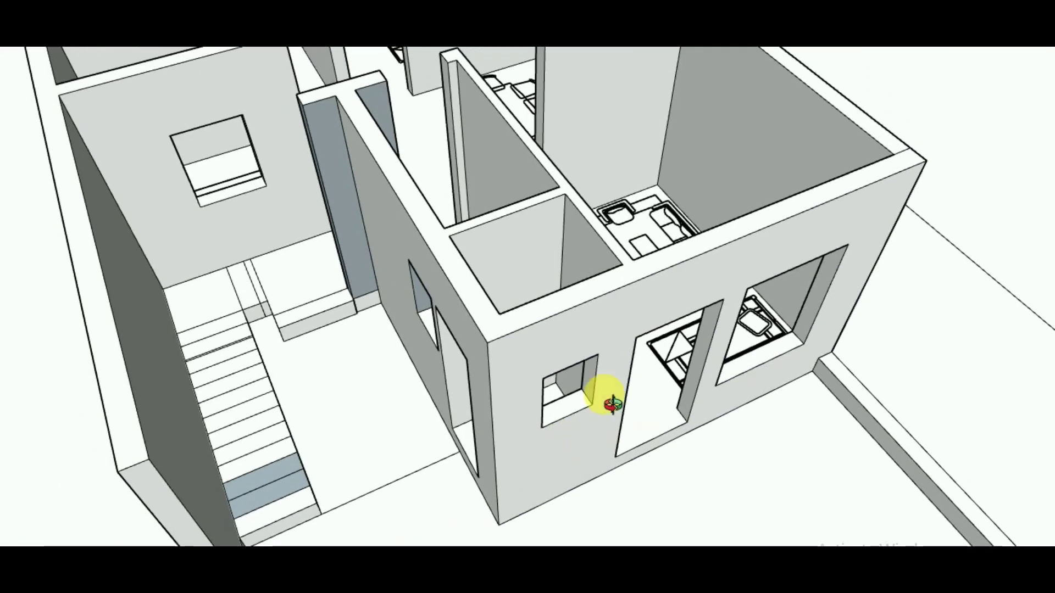
{"action": "middle_click_drag", "start_coordinate": [608, 400], "coordinate": [64, 310]}
- Extrude the door sill outward into two entrance steps
{"action": "scroll", "coordinate": [463, 466], "scroll_direction": "up", "scroll_amount": 2}
{"action": "left_click", "coordinate": [487, 450]}
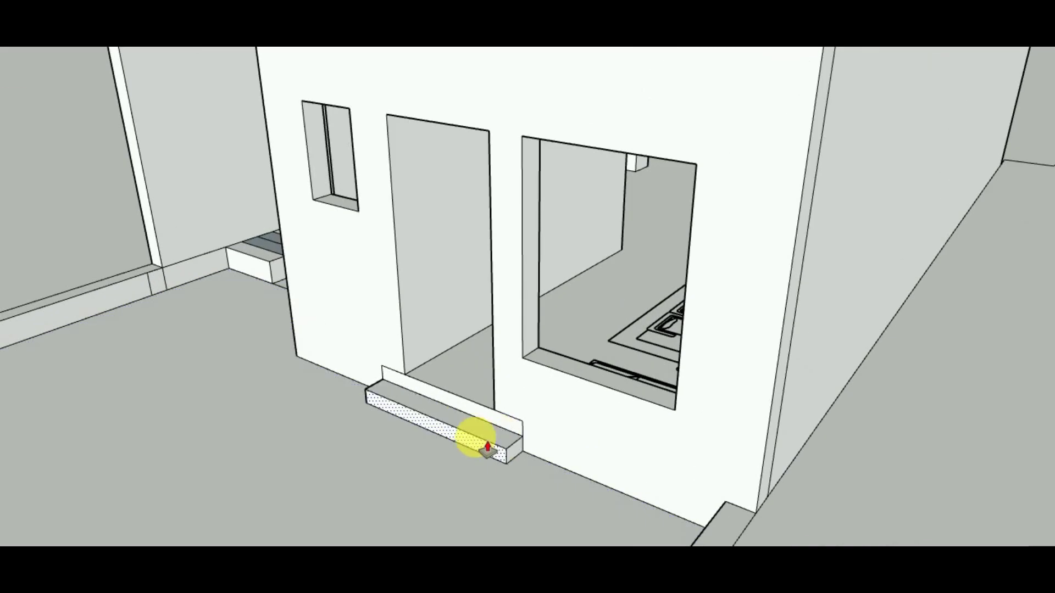
{"action": "scroll", "coordinate": [455, 452], "scroll_direction": "up", "scroll_amount": 1}
{"action": "key", "text": "e"}
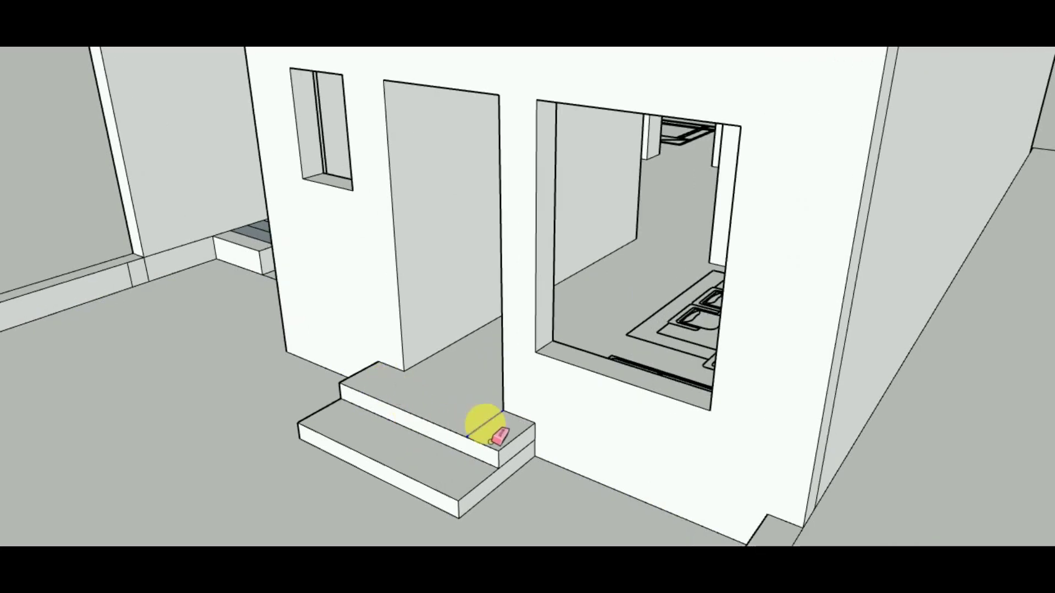
{"action": "middle_click_drag", "start_coordinate": [511, 461], "coordinate": [723, 330]}
- Erase extra edges on the inner doorway step and draw the zigzag stair profile on the side wall
{"action": "scroll", "coordinate": [723, 329], "scroll_direction": "up", "scroll_amount": 1}
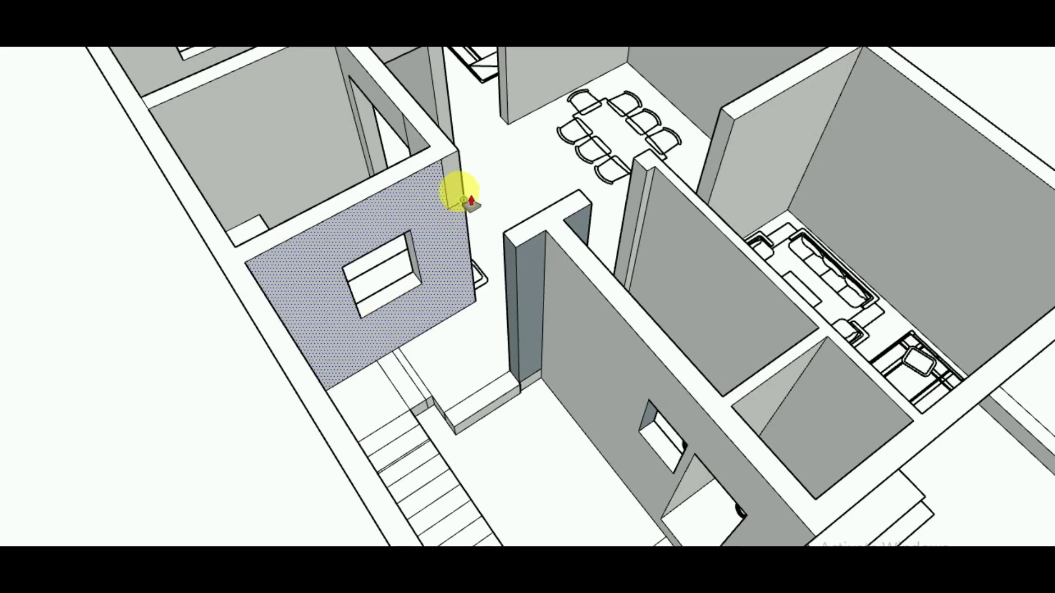
{"action": "scroll", "coordinate": [506, 279], "scroll_direction": "up", "scroll_amount": 2}
{"action": "scroll", "coordinate": [501, 228], "scroll_direction": "up", "scroll_amount": 2}
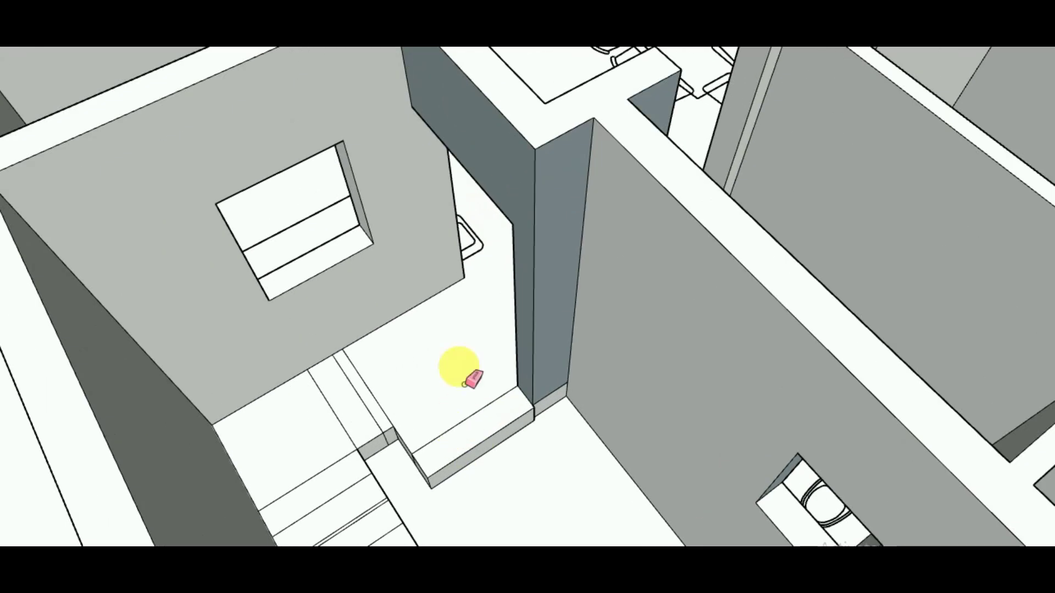
{"action": "mouse_move", "coordinate": [459, 370]}
{"action": "middle_mouse_down"}
{"action": "mouse_move", "coordinate": [431, 420]}
{"action": "mouse_move", "coordinate": [485, 395]}
{"action": "middle_mouse_up"}
{"action": "key", "text": "e"}
{"action": "scroll", "coordinate": [406, 418], "scroll_direction": "up", "scroll_amount": 3}
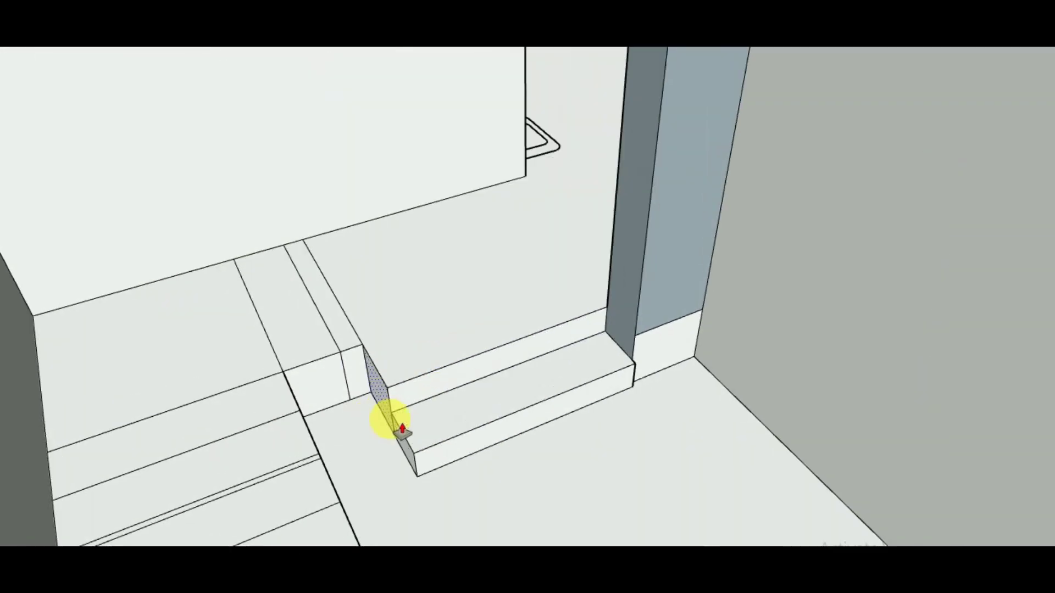
{"action": "scroll", "coordinate": [390, 425], "scroll_direction": "up", "scroll_amount": 3}
{"action": "scroll", "coordinate": [396, 434], "scroll_direction": "up", "scroll_amount": 2}
{"action": "middle_click_drag", "start_coordinate": [711, 352], "coordinate": [768, 339]}
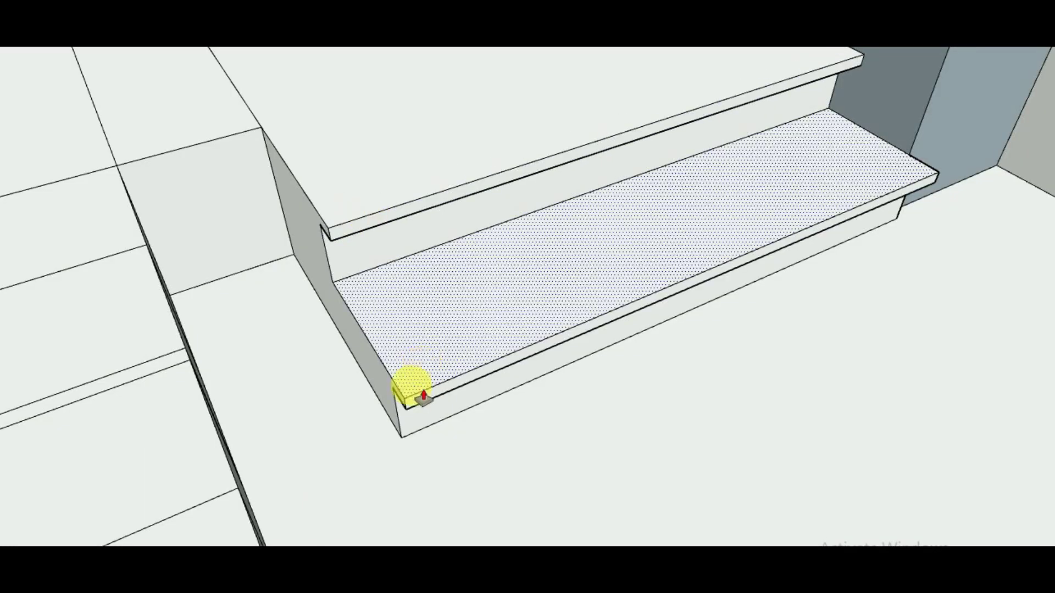
{"action": "mouse_move", "coordinate": [412, 384]}
{"action": "middle_mouse_down"}
{"action": "mouse_move", "coordinate": [432, 346]}
{"action": "mouse_move", "coordinate": [537, 299]}
{"action": "middle_mouse_up"}
{"action": "scroll", "coordinate": [447, 300], "scroll_direction": "down", "scroll_amount": 5}
{"action": "scroll", "coordinate": [507, 177], "scroll_direction": "up", "scroll_amount": 5}
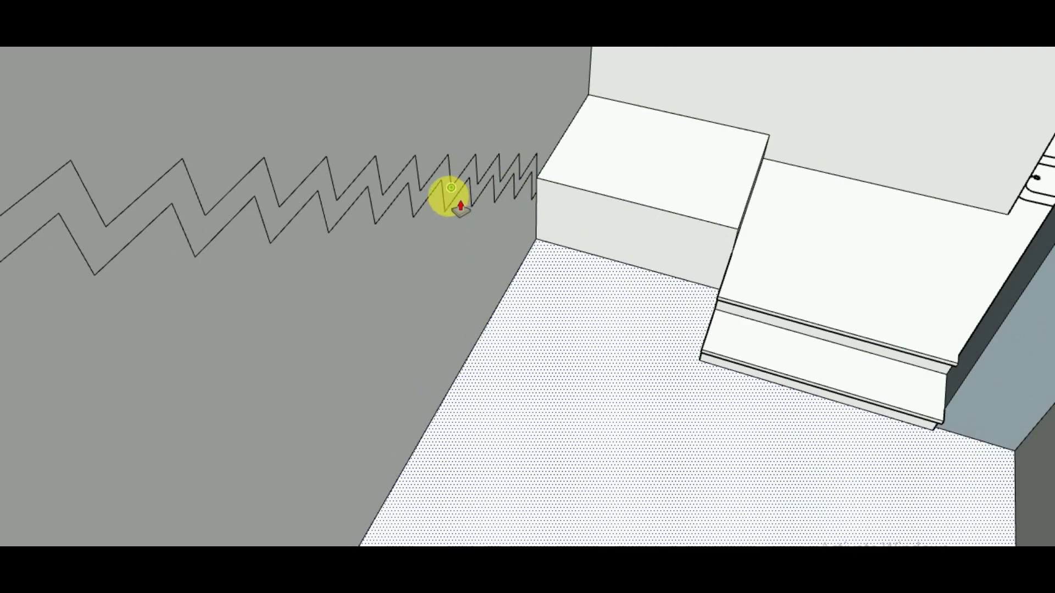
- Extrude the zigzag face into a solid staircase and extend its landing slab to the wall
{"action": "left_click_drag", "start_coordinate": [453, 193], "coordinate": [754, 183]}
{"action": "mouse_move", "coordinate": [753, 183]}
{"action": "middle_mouse_down"}
{"action": "mouse_move", "coordinate": [542, 254]}
{"action": "mouse_move", "coordinate": [385, 228]}
{"action": "mouse_move", "coordinate": [377, 537]}
{"action": "mouse_move", "coordinate": [309, 256]}
{"action": "middle_mouse_up"}
{"action": "key", "text": "l"}
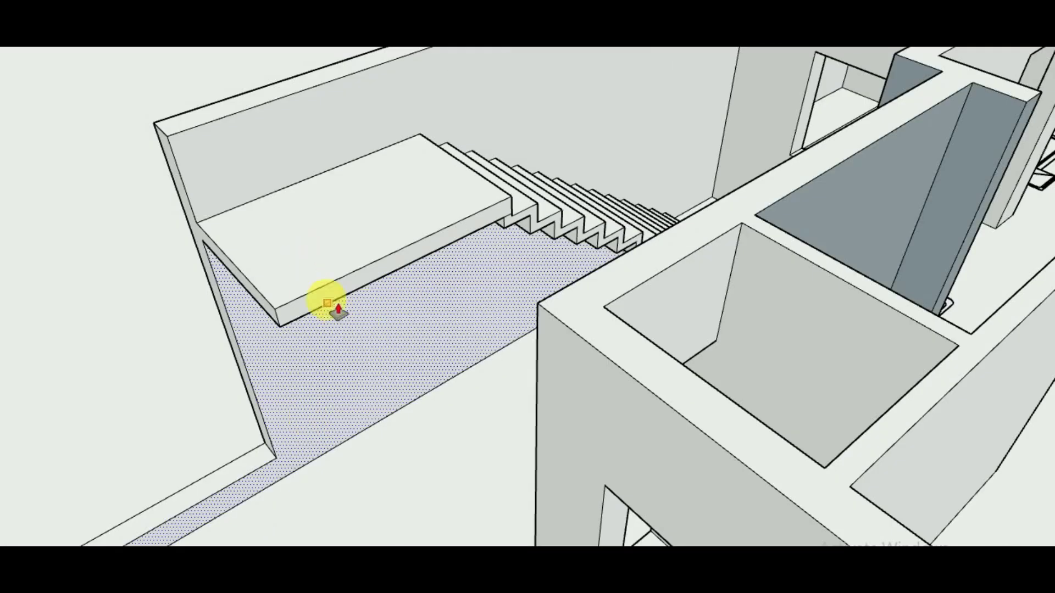
{"action": "left_click_drag", "start_coordinate": [329, 305], "coordinate": [576, 437]}
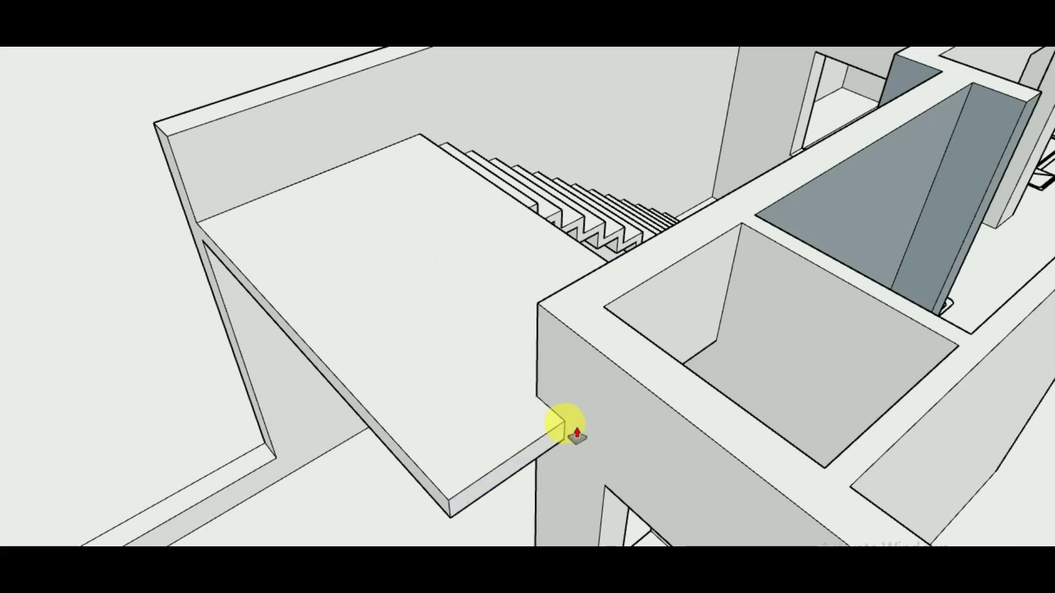
- Push the thin front face of the landing slab inward to notch it
{"action": "key", "text": "l"}
{"action": "middle_click_drag", "start_coordinate": [575, 437], "coordinate": [690, 377]}
{"action": "scroll", "coordinate": [690, 376], "scroll_direction": "down", "scroll_amount": 3}
{"action": "scroll", "coordinate": [690, 377], "scroll_direction": "up", "scroll_amount": 3}
{"action": "scroll", "coordinate": [479, 536], "scroll_direction": "down", "scroll_amount": 2}
{"action": "key", "text": "p"}
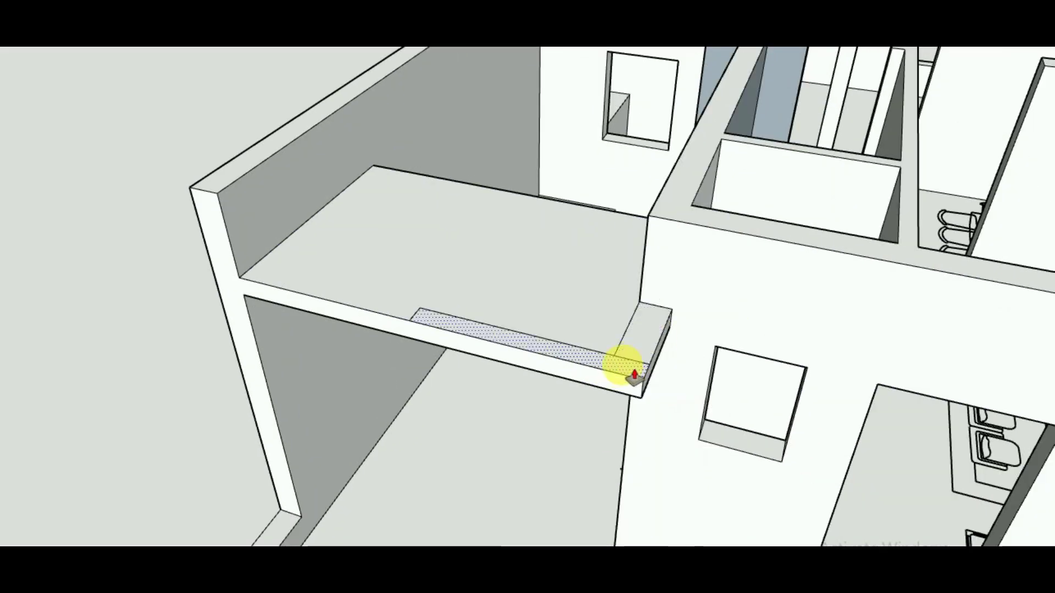
{"action": "left_click_drag", "start_coordinate": [624, 365], "coordinate": [617, 377]}
{"action": "scroll", "coordinate": [616, 365], "scroll_direction": "up", "scroll_amount": 2}
- Orbit around the house and interior stairs to face the front wall and door
{"action": "key", "text": "e"}
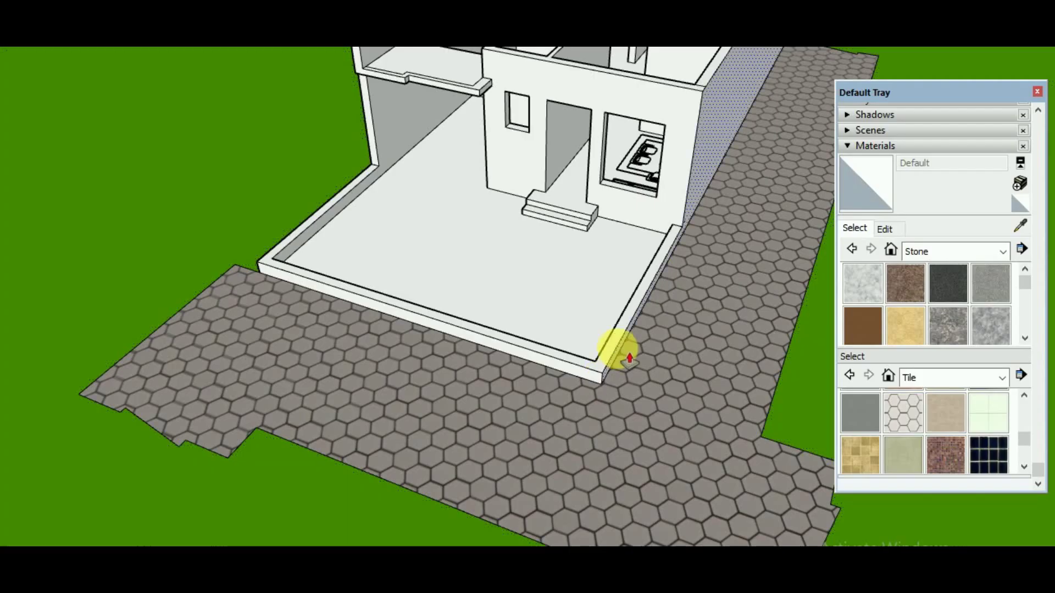
{"action": "scroll", "coordinate": [435, 443], "scroll_direction": "down", "scroll_amount": 3}
{"action": "mouse_move", "coordinate": [436, 443]}
{"action": "middle_mouse_down"}
{"action": "mouse_move", "coordinate": [488, 405]}
{"action": "mouse_move", "coordinate": [394, 444]}
{"action": "mouse_move", "coordinate": [411, 363]}
{"action": "middle_mouse_up"}
{"action": "scroll", "coordinate": [395, 444], "scroll_direction": "up", "scroll_amount": 4}
{"action": "scroll", "coordinate": [411, 363], "scroll_direction": "up", "scroll_amount": 4}
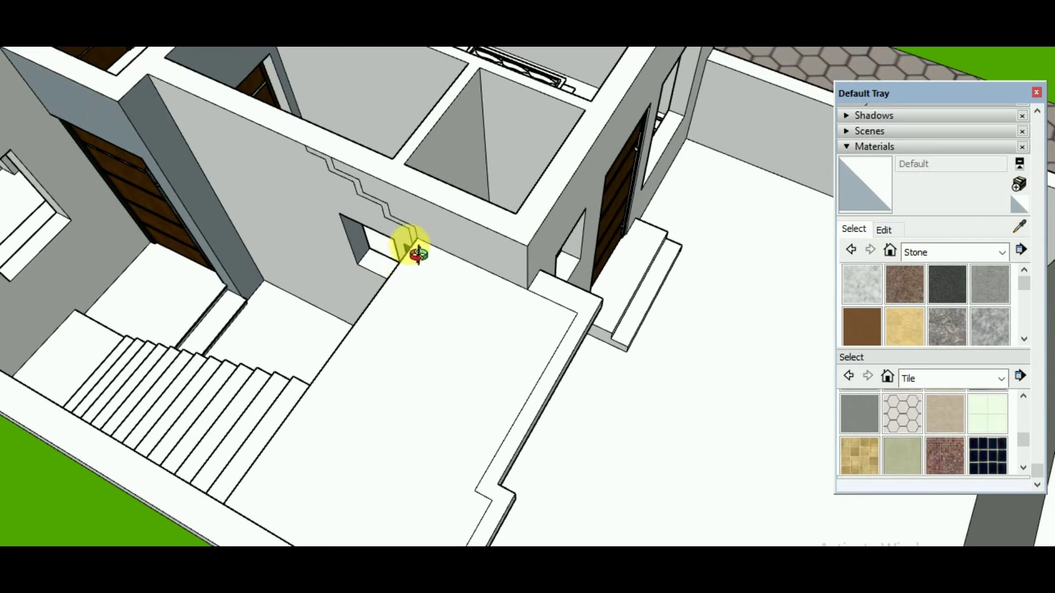
{"action": "middle_click_drag", "start_coordinate": [418, 252], "coordinate": [424, 247]}
{"action": "scroll", "coordinate": [405, 300], "scroll_direction": "down", "scroll_amount": 3}
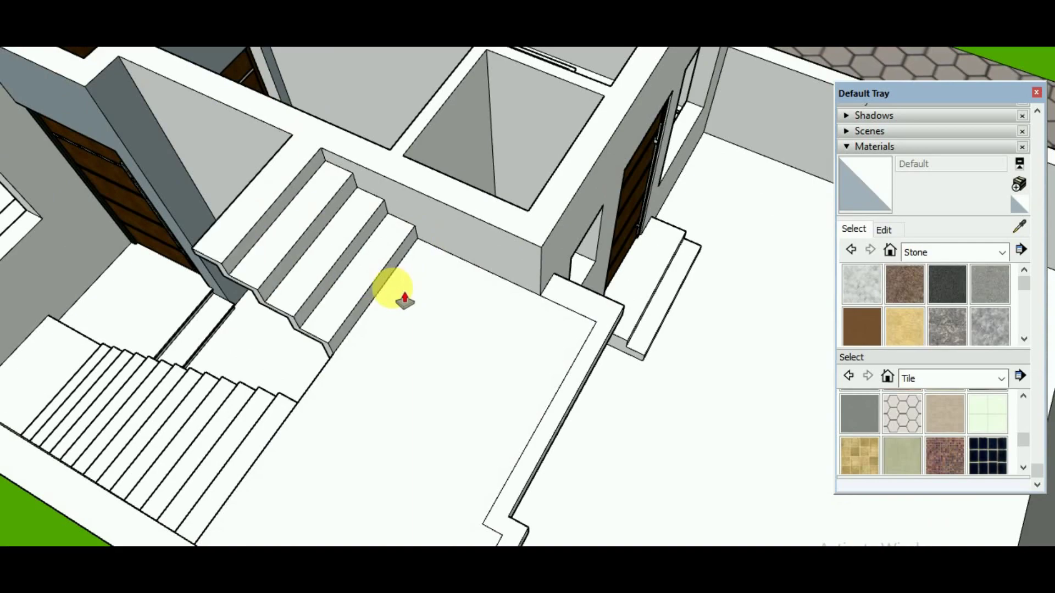
{"action": "scroll", "coordinate": [400, 295], "scroll_direction": "down", "scroll_amount": 2}
{"action": "mouse_move", "coordinate": [408, 287]}
{"action": "middle_mouse_down"}
{"action": "mouse_move", "coordinate": [361, 290]}
{"action": "mouse_move", "coordinate": [491, 240]}
{"action": "mouse_move", "coordinate": [348, 148]}
{"action": "middle_mouse_up"}
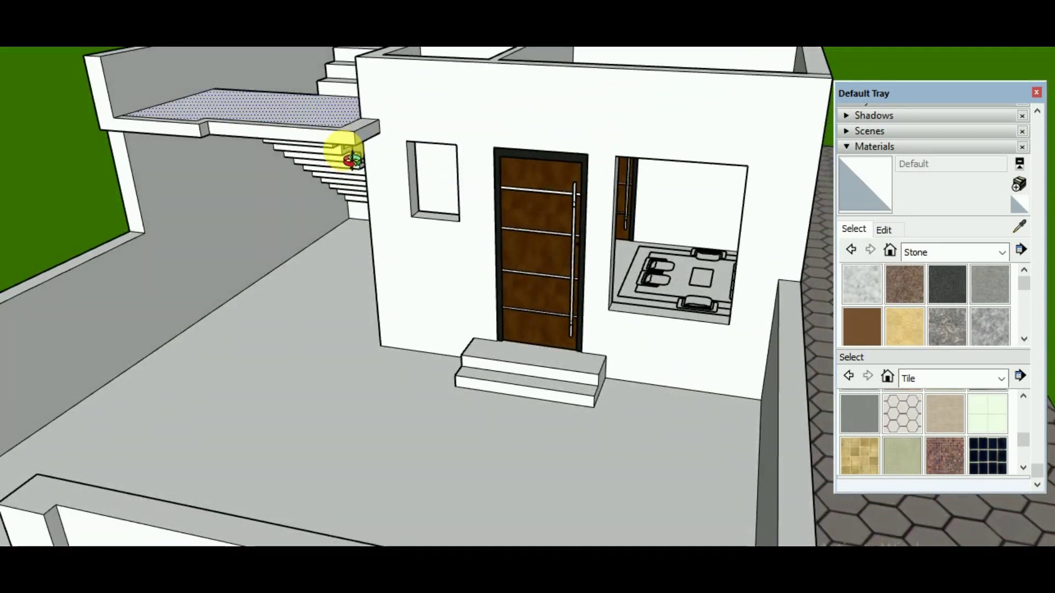
- Paint the room floors with Tile Limestone Multi from a top-down view
{"action": "scroll", "coordinate": [426, 266], "scroll_direction": "up", "scroll_amount": 3}
{"action": "scroll", "coordinate": [419, 282], "scroll_direction": "down", "scroll_amount": 3}
{"action": "scroll", "coordinate": [432, 294], "scroll_direction": "up", "scroll_amount": 1}
{"action": "key", "text": "p"}
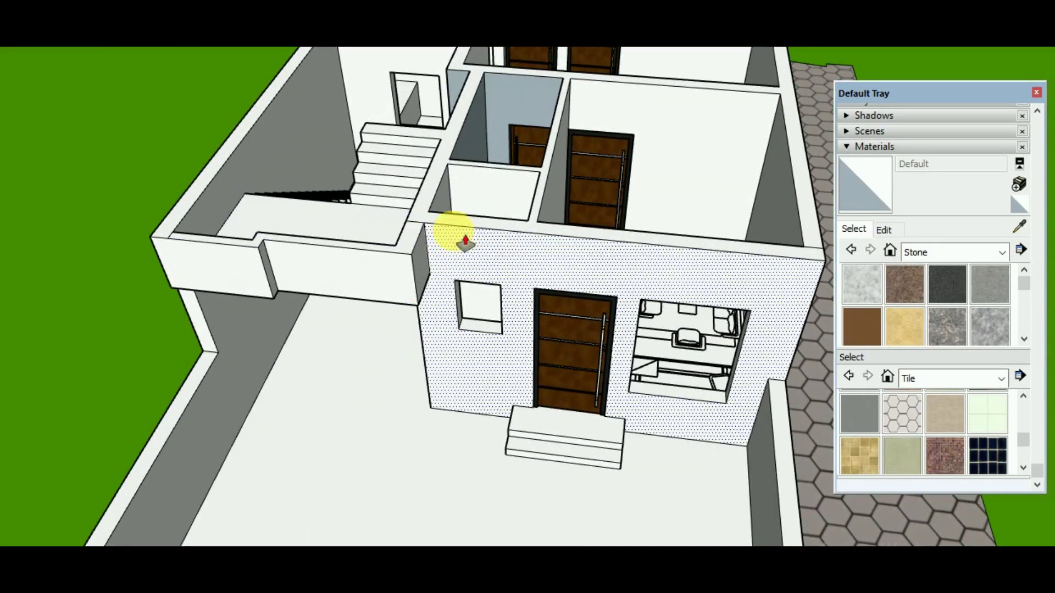
{"action": "mouse_move", "coordinate": [465, 241]}
{"action": "middle_mouse_down"}
{"action": "mouse_move", "coordinate": [566, 259]}
{"action": "mouse_move", "coordinate": [450, 328]}
{"action": "mouse_move", "coordinate": [676, 353]}
{"action": "mouse_move", "coordinate": [577, 322]}
{"action": "mouse_move", "coordinate": [562, 296]}
{"action": "mouse_move", "coordinate": [639, 375]}
{"action": "middle_mouse_up"}
{"action": "scroll", "coordinate": [605, 306], "scroll_direction": "up", "scroll_amount": 3}
{"action": "scroll", "coordinate": [561, 242], "scroll_direction": "up", "scroll_amount": 1}
{"action": "scroll", "coordinate": [560, 242], "scroll_direction": "down", "scroll_amount": 4}
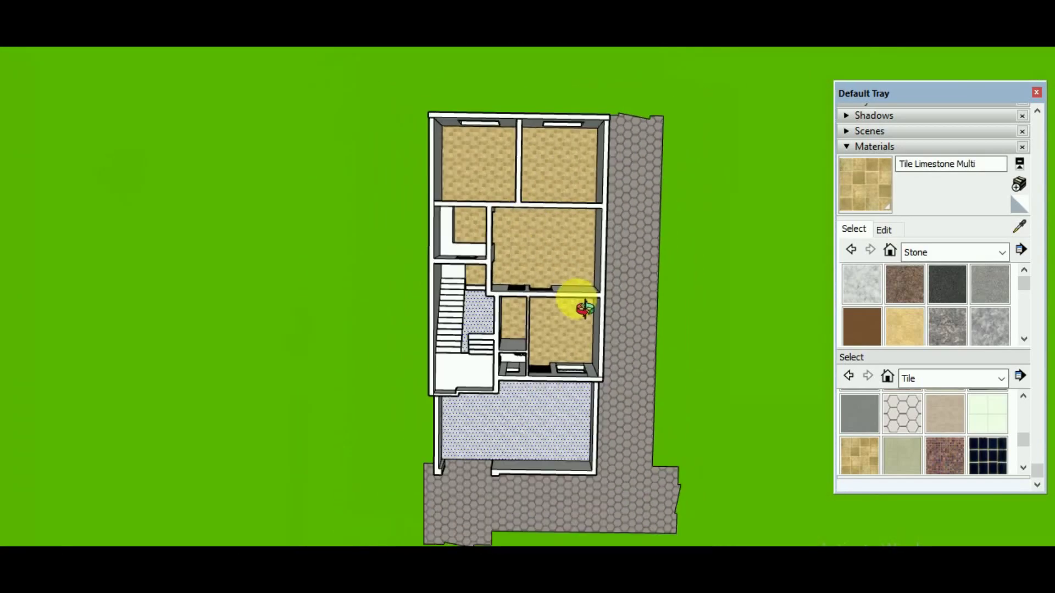
{"action": "mouse_move", "coordinate": [584, 308]}
{"action": "middle_mouse_down"}
{"action": "mouse_move", "coordinate": [487, 337]}
{"action": "mouse_move", "coordinate": [690, 170]}
{"action": "middle_mouse_up"}
{"action": "scroll", "coordinate": [702, 216], "scroll_direction": "up", "scroll_amount": 2}
- Erase the stray short edge across the top of the wall
{"action": "key", "text": "l"}
{"action": "left_click", "coordinate": [683, 217]}
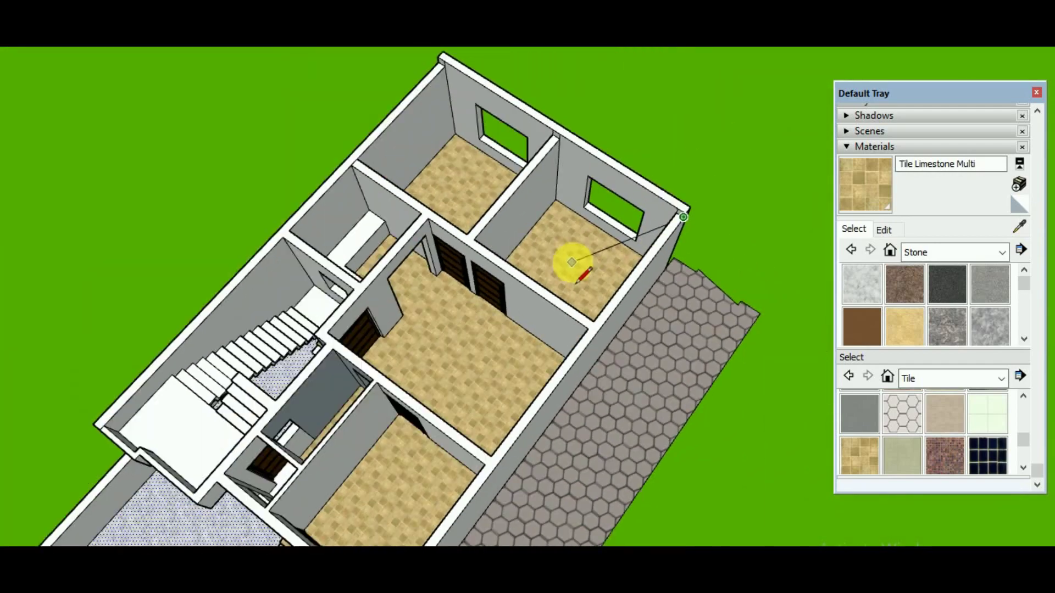
{"action": "scroll", "coordinate": [454, 83], "scroll_direction": "up", "scroll_amount": 1}
{"action": "scroll", "coordinate": [454, 83], "scroll_direction": "up", "scroll_amount": 5}
{"action": "scroll", "coordinate": [577, 233], "scroll_direction": "down", "scroll_amount": 2}
{"action": "key", "text": "e"}
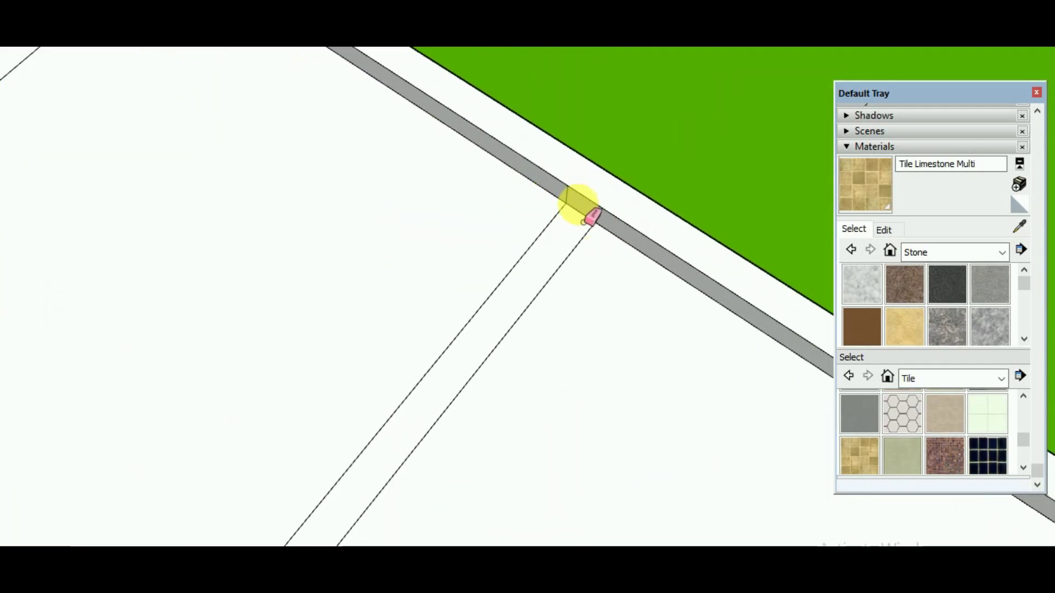
{"action": "left_click", "coordinate": [585, 220]}
{"action": "scroll", "coordinate": [669, 282], "scroll_direction": "down", "scroll_amount": 3}
{"action": "scroll", "coordinate": [801, 360], "scroll_direction": "up", "scroll_amount": 2}
- Push/Pull the roof slab edge outward so it overhangs the front wall
{"action": "key", "text": "p"}
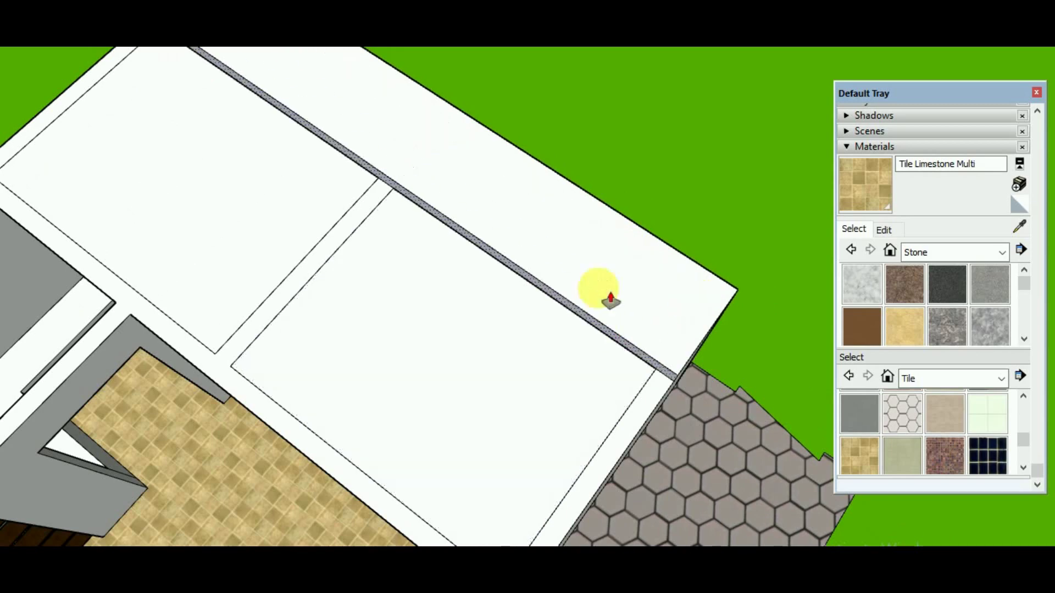
{"action": "scroll", "coordinate": [610, 300], "scroll_direction": "down", "scroll_amount": 5}
{"action": "scroll", "coordinate": [537, 419], "scroll_direction": "down", "scroll_amount": 3}
{"action": "scroll", "coordinate": [501, 299], "scroll_direction": "up", "scroll_amount": 3}
{"action": "middle_click_drag", "start_coordinate": [501, 299], "coordinate": [500, 404]}
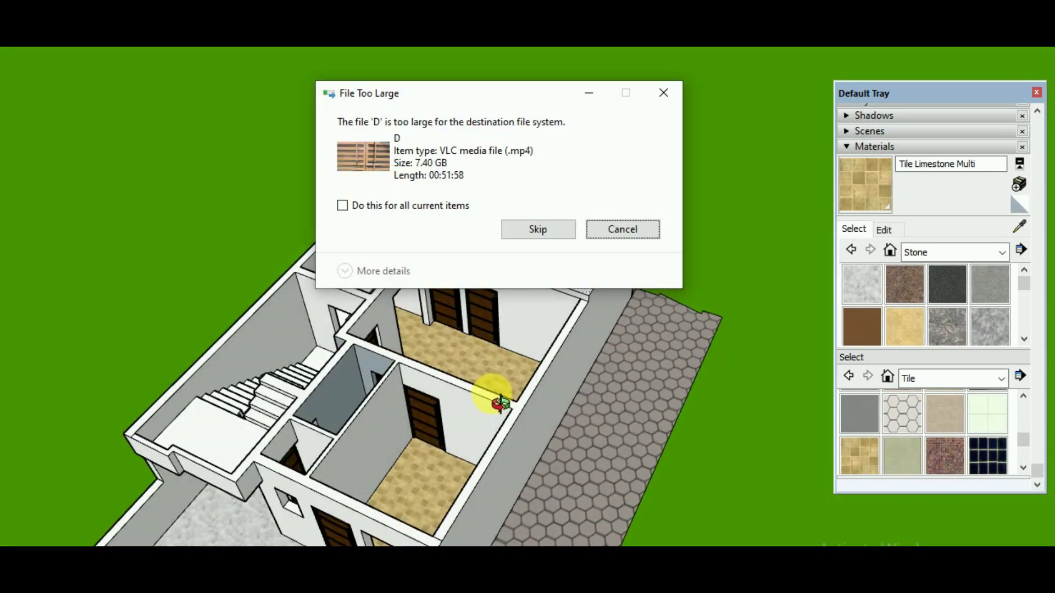
{"action": "left_click", "coordinate": [618, 230]}
{"action": "scroll", "coordinate": [608, 287], "scroll_direction": "up", "scroll_amount": 2}
{"action": "scroll", "coordinate": [560, 236], "scroll_direction": "down", "scroll_amount": 1}
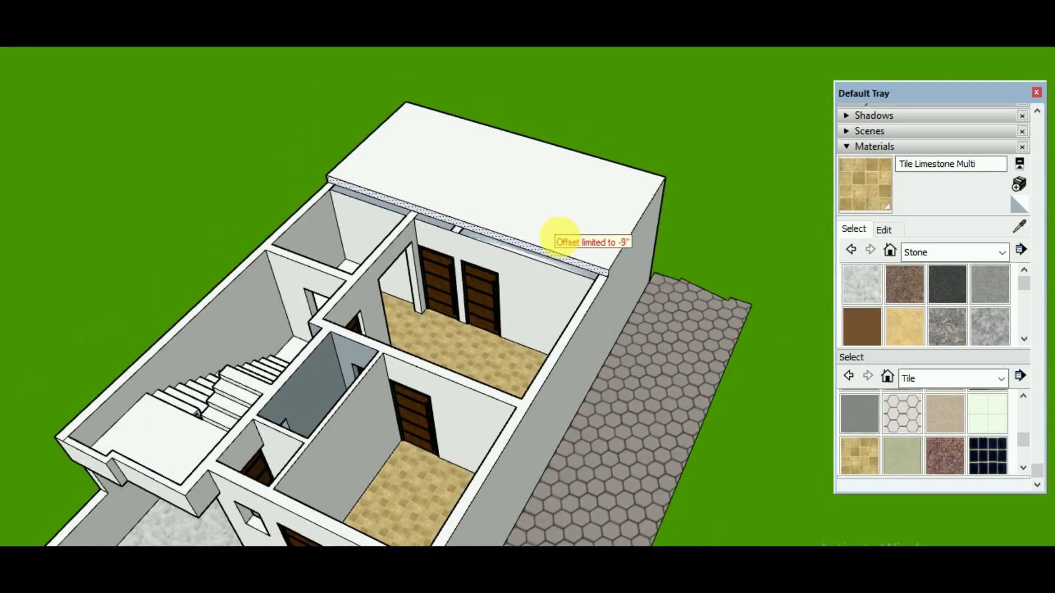
{"action": "left_click", "coordinate": [560, 236]}
{"action": "middle_click_drag", "start_coordinate": [561, 236], "coordinate": [432, 347]}
{"action": "scroll", "coordinate": [306, 436], "scroll_direction": "up", "scroll_amount": 3}
- Orbit and zoom around the whole house to check the new roof overhang
{"action": "key", "text": "l"}
{"action": "scroll", "coordinate": [415, 377], "scroll_direction": "down", "scroll_amount": 1}
{"action": "scroll", "coordinate": [436, 344], "scroll_direction": "up", "scroll_amount": 2}
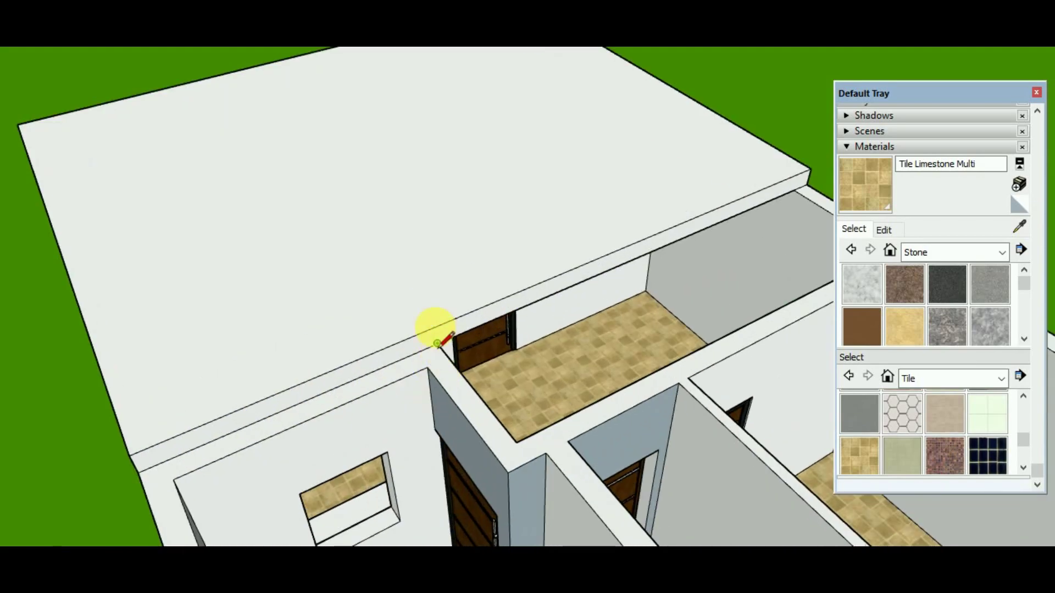
{"action": "scroll", "coordinate": [501, 284], "scroll_direction": "down", "scroll_amount": 2}
{"action": "scroll", "coordinate": [474, 355], "scroll_direction": "down", "scroll_amount": 1}
{"action": "scroll", "coordinate": [483, 351], "scroll_direction": "up", "scroll_amount": 3}
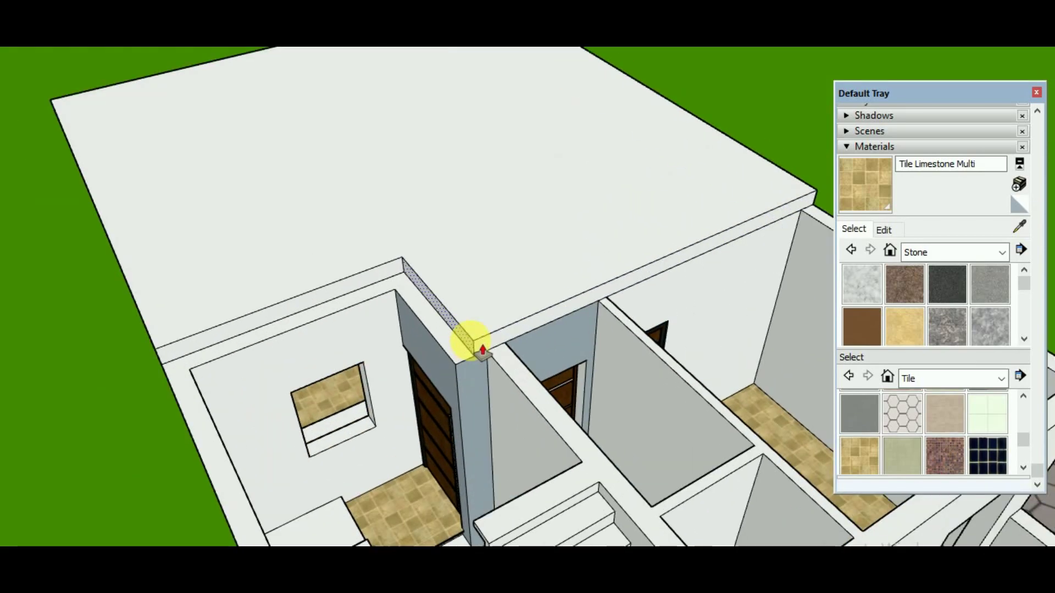
{"action": "scroll", "coordinate": [486, 343], "scroll_direction": "down", "scroll_amount": 2}
{"action": "scroll", "coordinate": [549, 358], "scroll_direction": "down", "scroll_amount": 2}
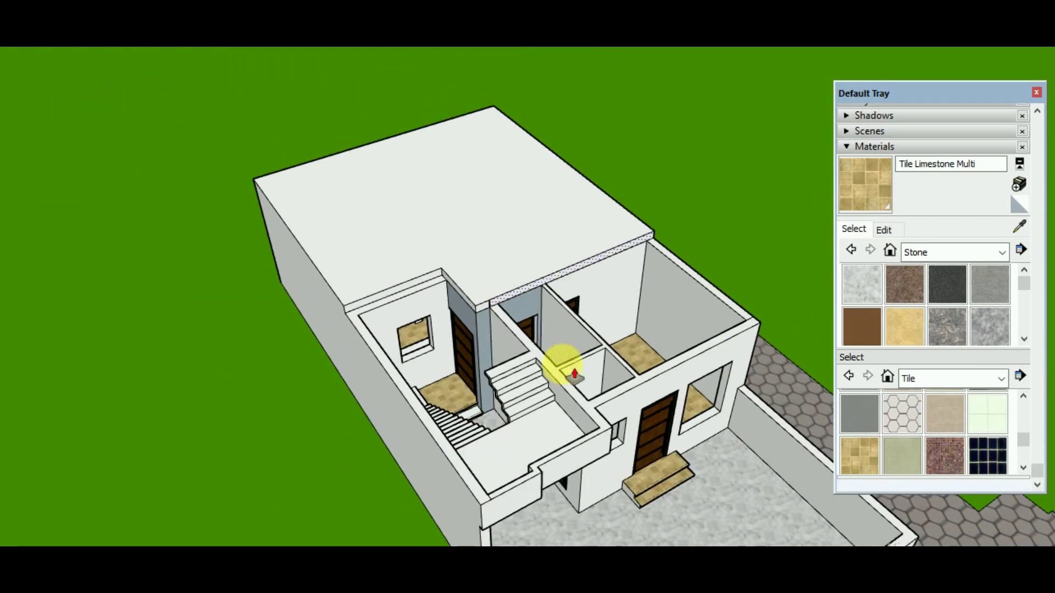
{"action": "mouse_move", "coordinate": [565, 364]}
{"action": "middle_mouse_down"}
{"action": "mouse_move", "coordinate": [574, 408]}
{"action": "mouse_move", "coordinate": [448, 360]}
{"action": "mouse_move", "coordinate": [483, 351]}
{"action": "middle_mouse_up"}
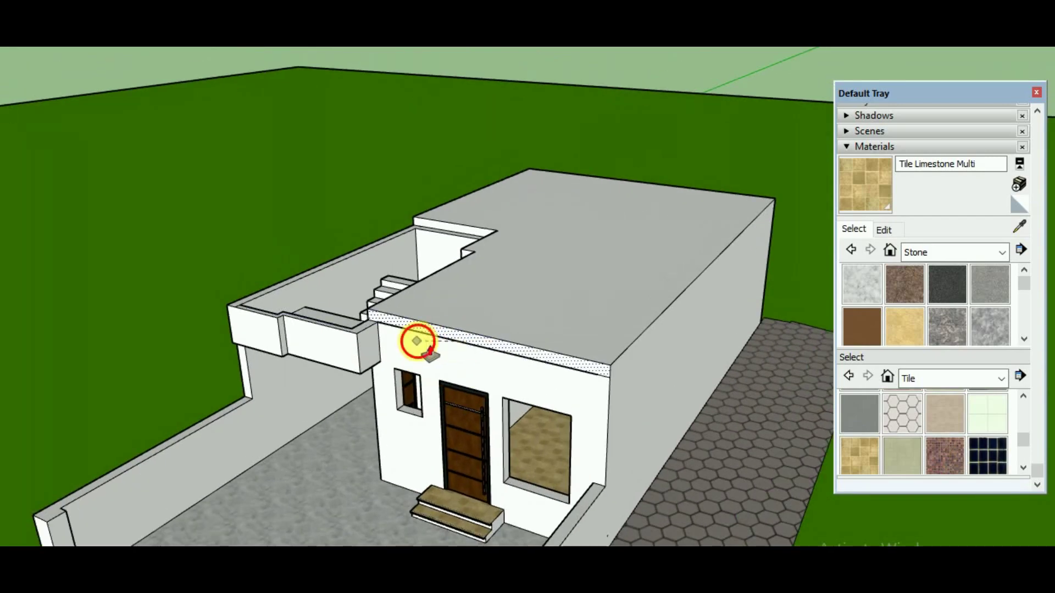
{"action": "scroll", "coordinate": [365, 318], "scroll_direction": "up", "scroll_amount": 2}
{"action": "scroll", "coordinate": [440, 346], "scroll_direction": "down", "scroll_amount": 2}
{"action": "scroll", "coordinate": [620, 390], "scroll_direction": "up", "scroll_amount": 2}
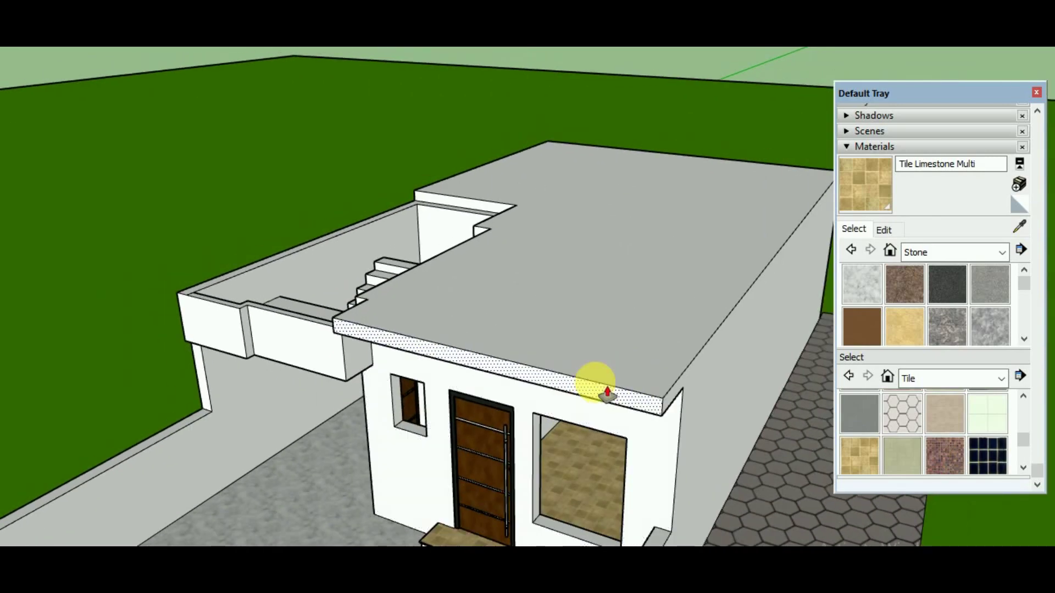
{"action": "scroll", "coordinate": [604, 390], "scroll_direction": "down", "scroll_amount": 2}
- Orbit to look down into the stairwell from above the roof slab
{"action": "mouse_move", "coordinate": [600, 384]}
{"action": "middle_mouse_down"}
{"action": "mouse_move", "coordinate": [617, 431]}
{"action": "mouse_move", "coordinate": [565, 467]}
{"action": "middle_mouse_up"}
{"action": "scroll", "coordinate": [682, 289], "scroll_direction": "up", "scroll_amount": 3}
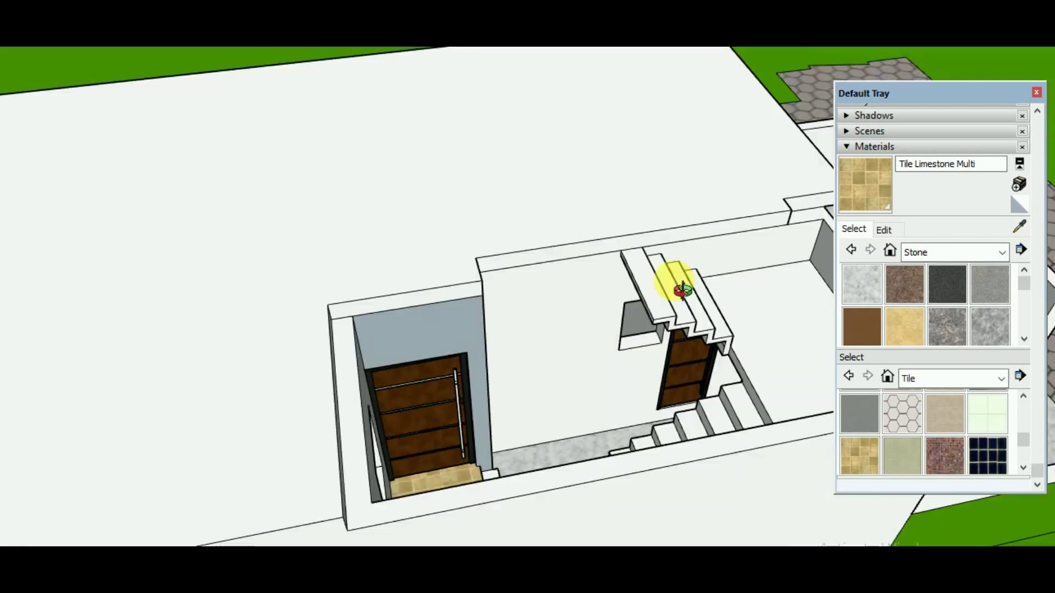
{"action": "scroll", "coordinate": [643, 267], "scroll_direction": "up", "scroll_amount": 3}
{"action": "scroll", "coordinate": [596, 212], "scroll_direction": "down", "scroll_amount": 3}
{"action": "key", "text": "p"}
{"action": "scroll", "coordinate": [632, 308], "scroll_direction": "up", "scroll_amount": 2}
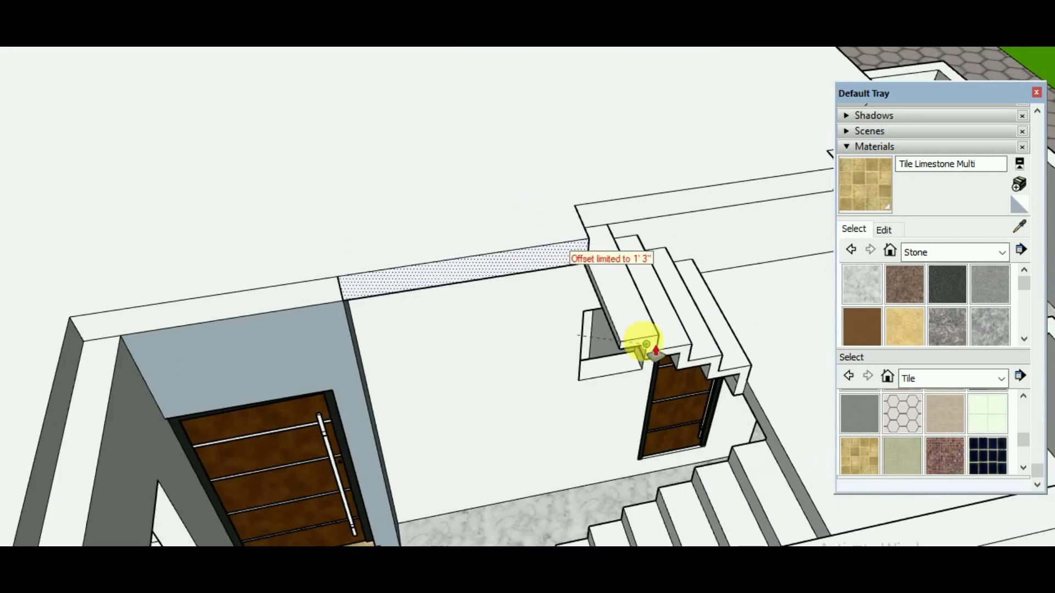
{"action": "scroll", "coordinate": [631, 332], "scroll_direction": "down", "scroll_amount": 2}
{"action": "scroll", "coordinate": [577, 264], "scroll_direction": "down", "scroll_amount": 2}
{"action": "middle_click_drag", "start_coordinate": [533, 275], "coordinate": [278, 436]}
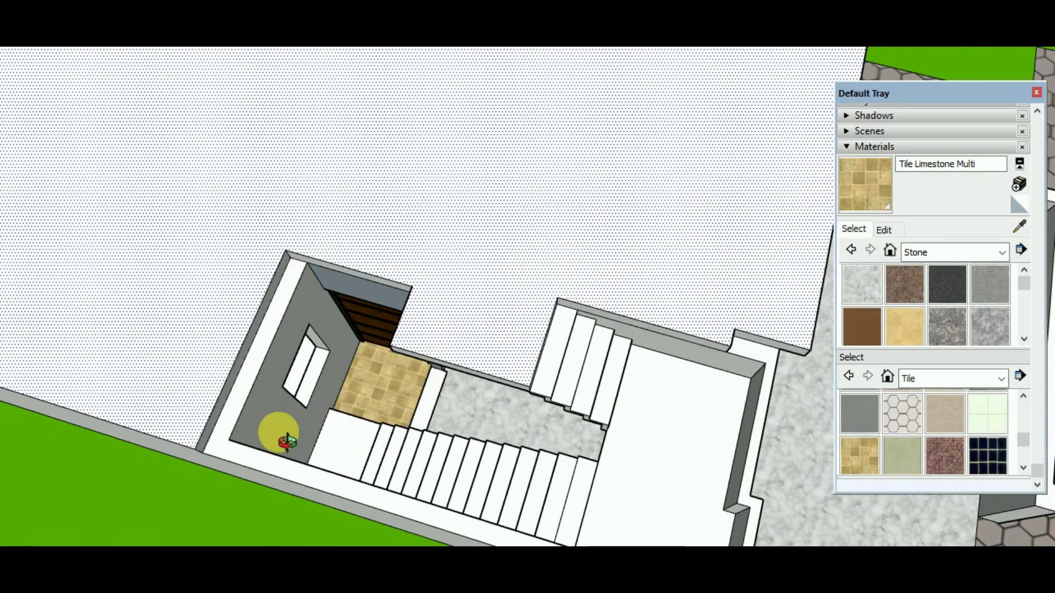
{"action": "scroll", "coordinate": [250, 410], "scroll_direction": "up", "scroll_amount": 3}
{"action": "scroll", "coordinate": [251, 379], "scroll_direction": "up", "scroll_amount": 1}
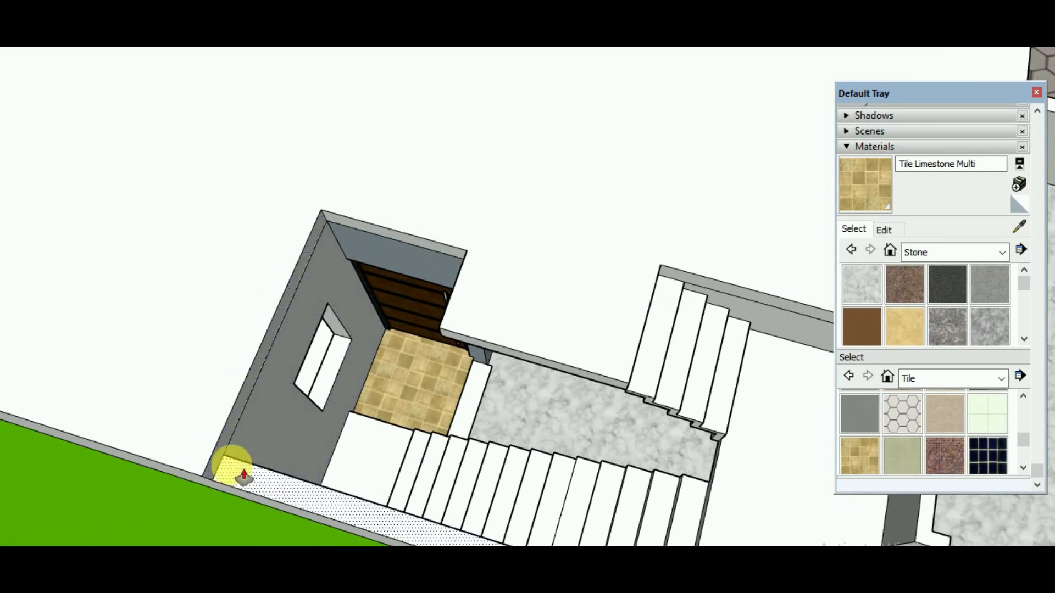
{"action": "scroll", "coordinate": [244, 477], "scroll_direction": "up", "scroll_amount": 1}
- Close the face across the stairwell with a line, then delete it to open the stairwell
{"action": "key", "text": "l"}
{"action": "left_click", "coordinate": [459, 314]}
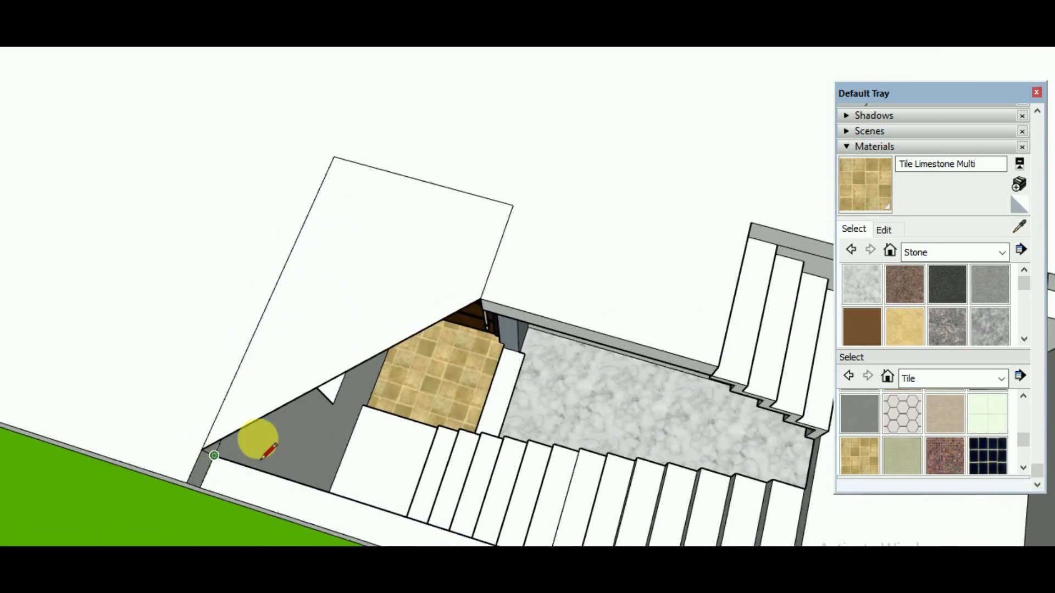
{"action": "scroll", "coordinate": [464, 311], "scroll_direction": "up", "scroll_amount": 3}
{"action": "scroll", "coordinate": [237, 187], "scroll_direction": "down", "scroll_amount": 1}
{"action": "key", "text": "Delete"}
{"action": "scroll", "coordinate": [544, 396], "scroll_direction": "down", "scroll_amount": 3}
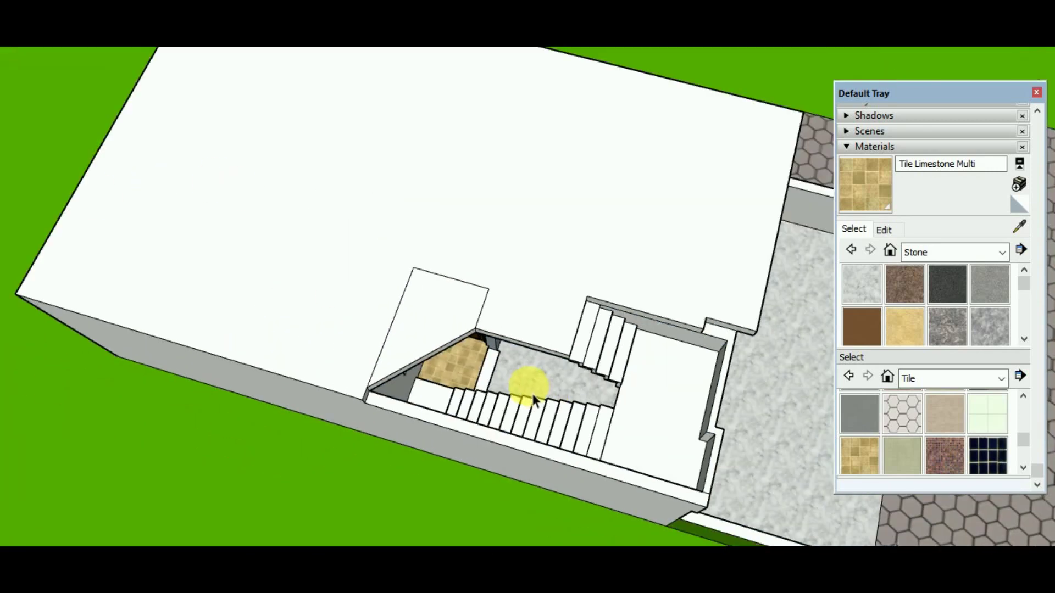
{"action": "mouse_move", "coordinate": [530, 377]}
{"action": "middle_mouse_down"}
{"action": "mouse_move", "coordinate": [513, 365]}
{"action": "mouse_move", "coordinate": [353, 396]}
{"action": "middle_mouse_up"}
- Push/Pull the wall and erase the extra edge at the stair-wall corner
{"action": "key", "text": "p"}
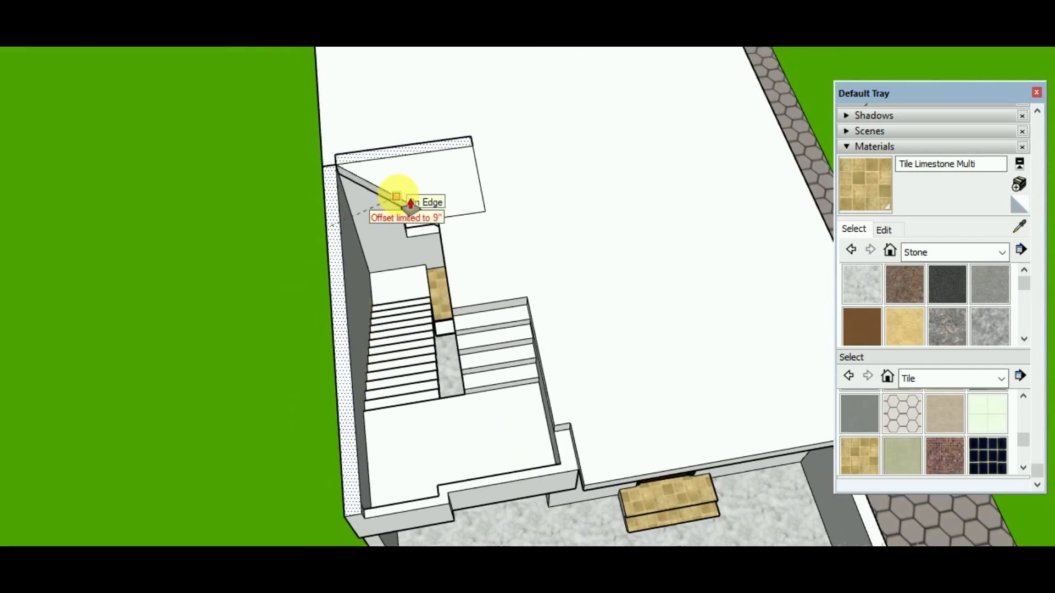
{"action": "scroll", "coordinate": [357, 167], "scroll_direction": "up", "scroll_amount": 2}
{"action": "scroll", "coordinate": [352, 173], "scroll_direction": "up", "scroll_amount": 2}
{"action": "key", "text": "e"}
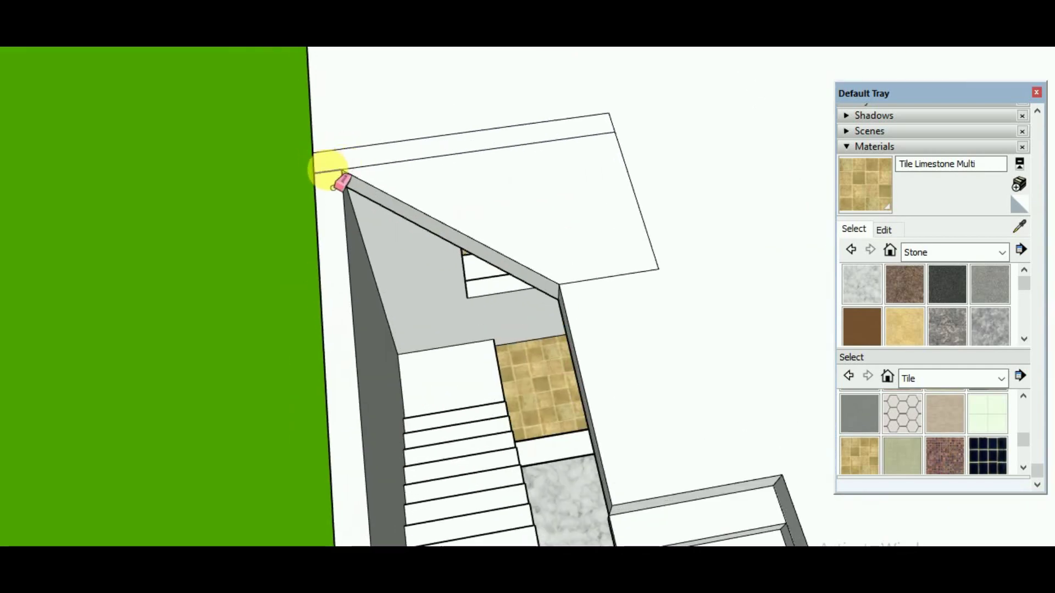
{"action": "scroll", "coordinate": [341, 182], "scroll_direction": "down", "scroll_amount": 2}
{"action": "left_click", "coordinate": [529, 163]}
{"action": "scroll", "coordinate": [520, 165], "scroll_direction": "up", "scroll_amount": 2}
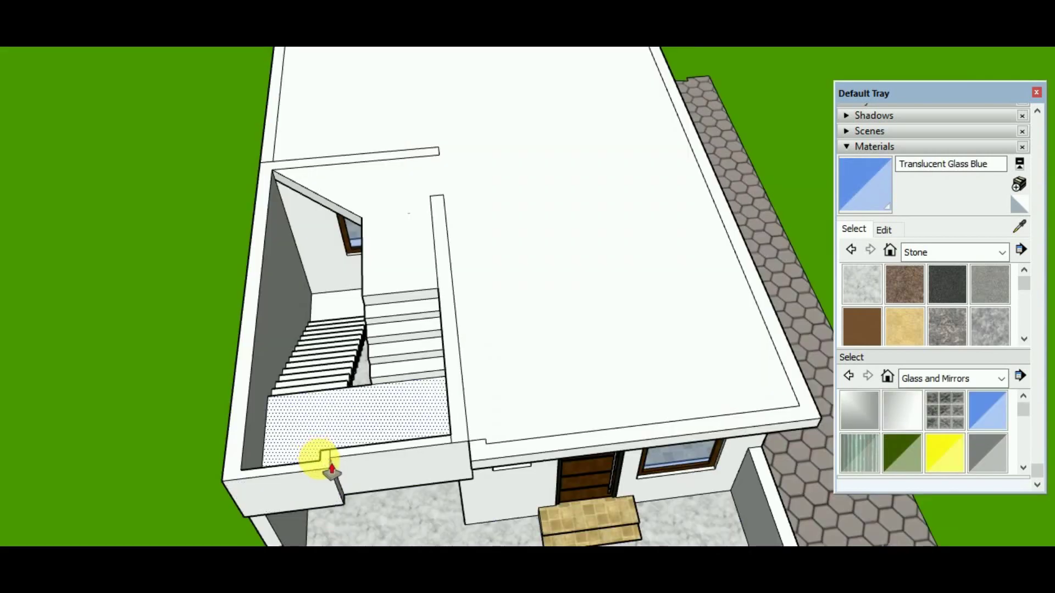
- Push/Pull the stairwell walls upward to form the raised stair tower
{"action": "left_click_drag", "start_coordinate": [323, 464], "coordinate": [319, 428]}
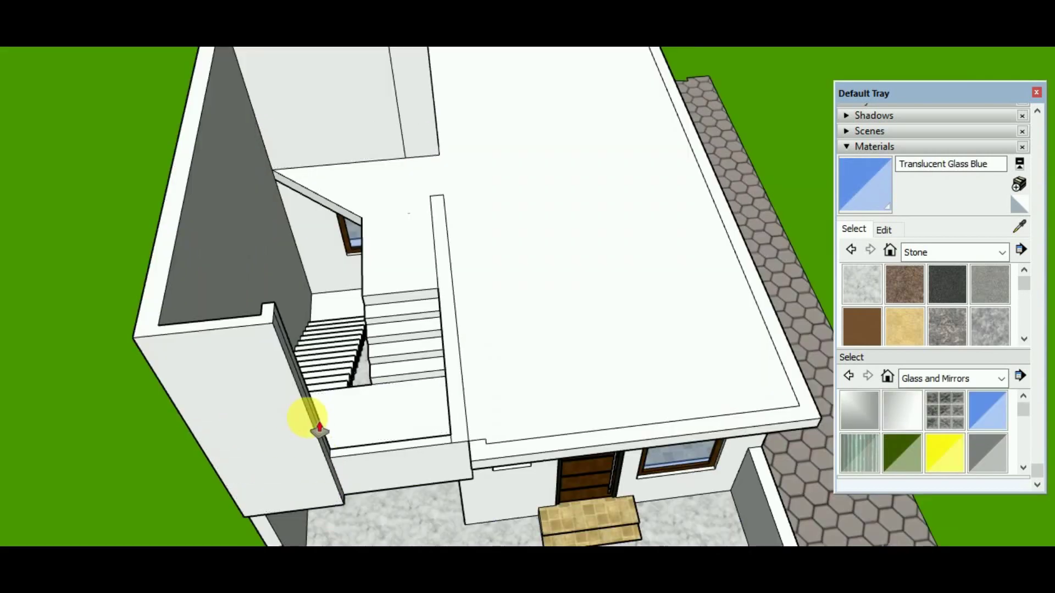
{"action": "scroll", "coordinate": [282, 336], "scroll_direction": "down", "scroll_amount": 5}
{"action": "scroll", "coordinate": [453, 397], "scroll_direction": "up", "scroll_amount": 3}
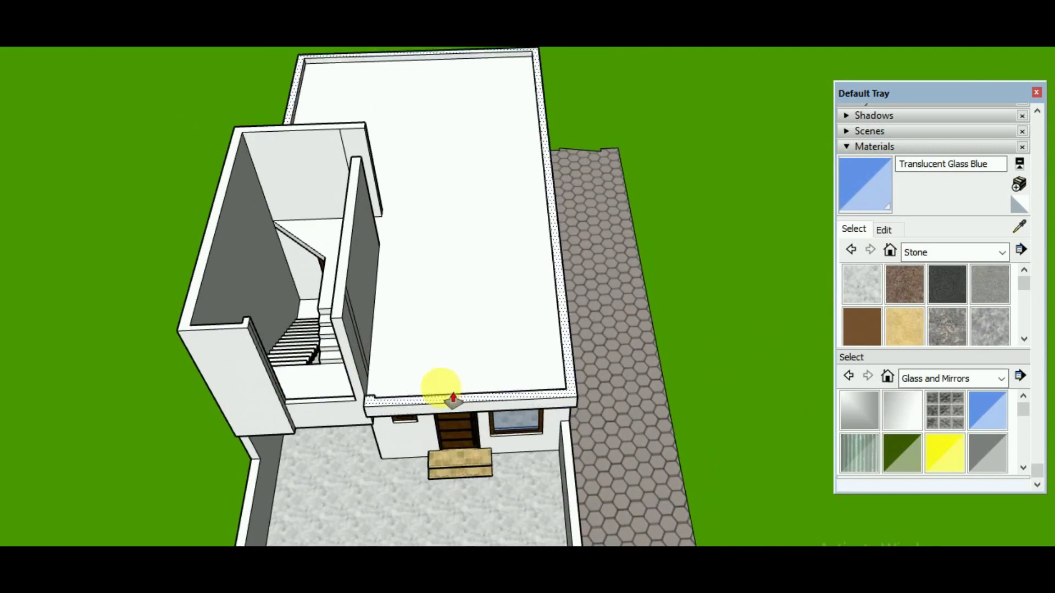
{"action": "mouse_move", "coordinate": [453, 400]}
{"action": "middle_mouse_down"}
{"action": "mouse_move", "coordinate": [330, 364]}
{"action": "mouse_move", "coordinate": [440, 306]}
{"action": "mouse_move", "coordinate": [360, 184]}
{"action": "middle_mouse_up"}
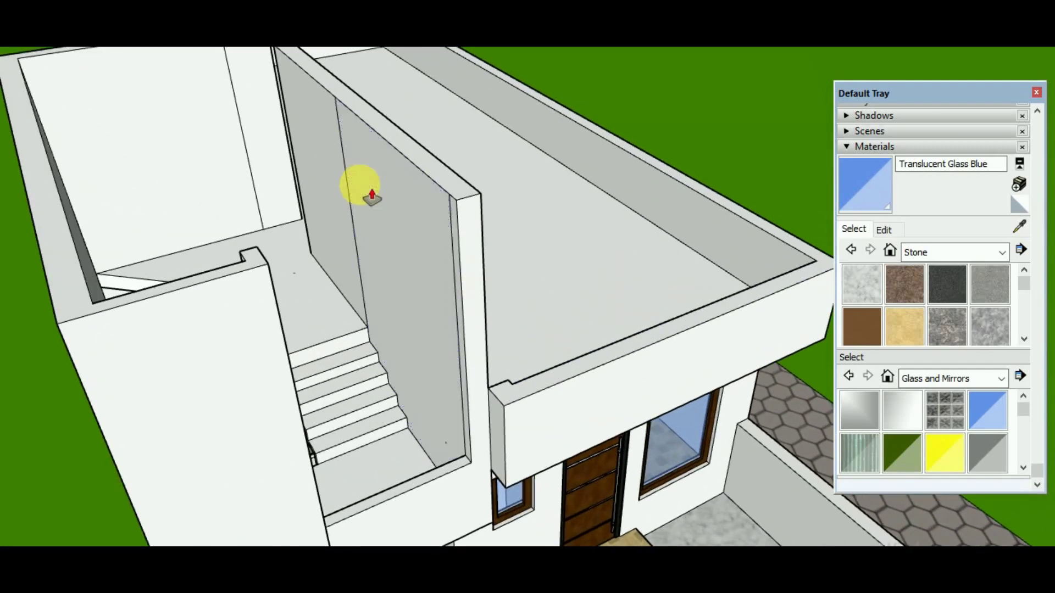
- Orbit around the front of the finished house to review it
{"action": "key", "text": "e"}
{"action": "scroll", "coordinate": [407, 319], "scroll_direction": "down", "scroll_amount": 5}
{"action": "scroll", "coordinate": [330, 537], "scroll_direction": "up", "scroll_amount": 5}
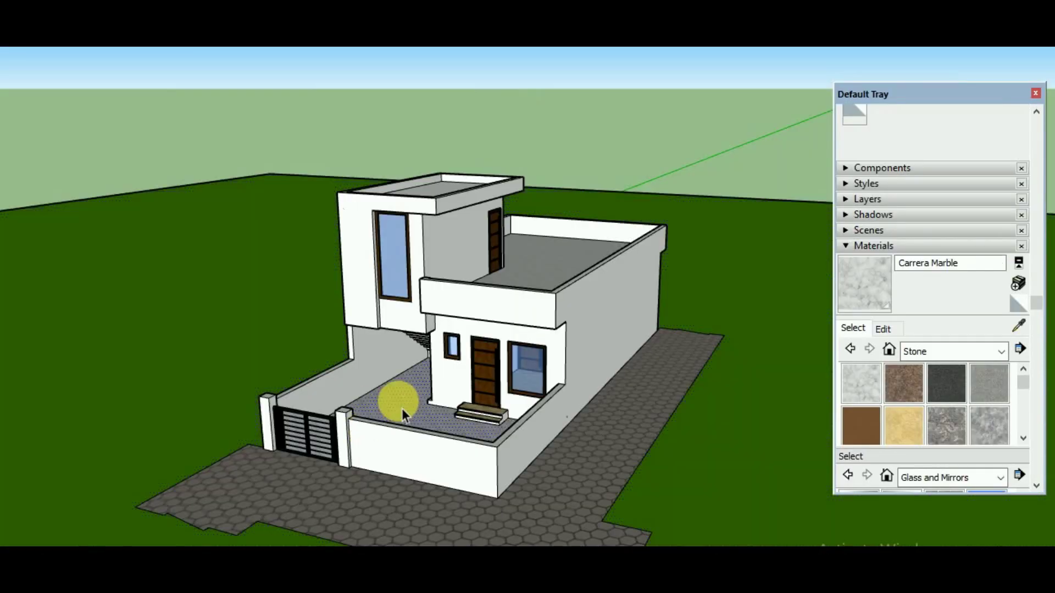
{"action": "scroll", "coordinate": [431, 340], "scroll_direction": "up", "scroll_amount": 2}
{"action": "middle_click_drag", "start_coordinate": [431, 341], "coordinate": [471, 414]}
{"action": "scroll", "coordinate": [456, 374], "scroll_direction": "up", "scroll_amount": 5}
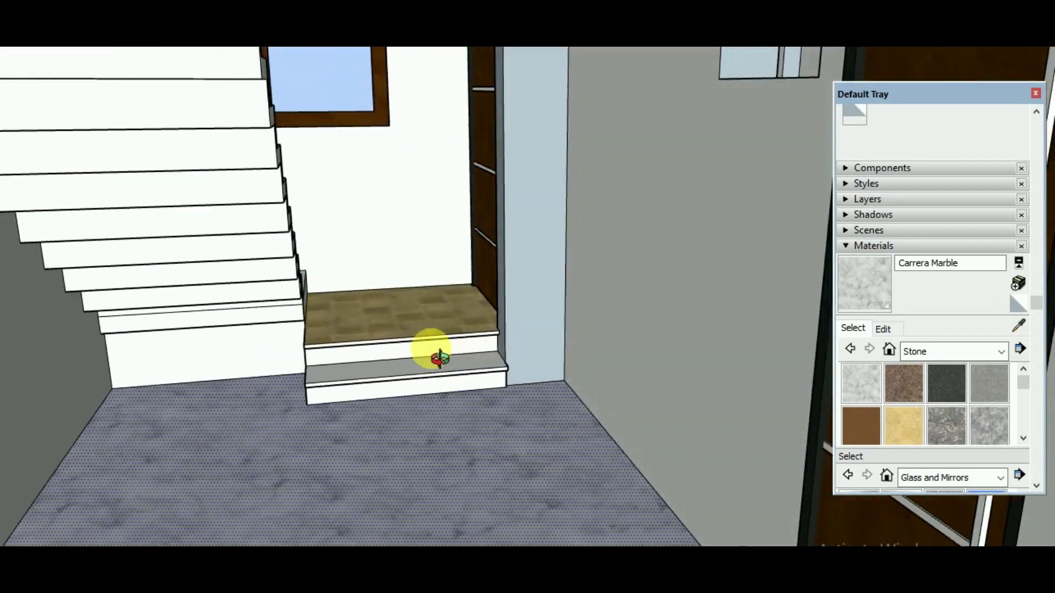
{"action": "scroll", "coordinate": [434, 355], "scroll_direction": "down", "scroll_amount": 5}
{"action": "mouse_move", "coordinate": [422, 360]}
{"action": "middle_mouse_down"}
{"action": "mouse_move", "coordinate": [514, 247]}
{"action": "mouse_move", "coordinate": [400, 229]}
{"action": "mouse_move", "coordinate": [509, 337]}
{"action": "mouse_move", "coordinate": [537, 349]}
{"action": "mouse_move", "coordinate": [463, 337]}
{"action": "mouse_move", "coordinate": [542, 365]}
{"action": "mouse_move", "coordinate": [518, 406]}
{"action": "mouse_move", "coordinate": [469, 377]}
{"action": "mouse_move", "coordinate": [535, 438]}
{"action": "middle_mouse_up"}
{"action": "scroll", "coordinate": [556, 228], "scroll_direction": "up", "scroll_amount": 3}
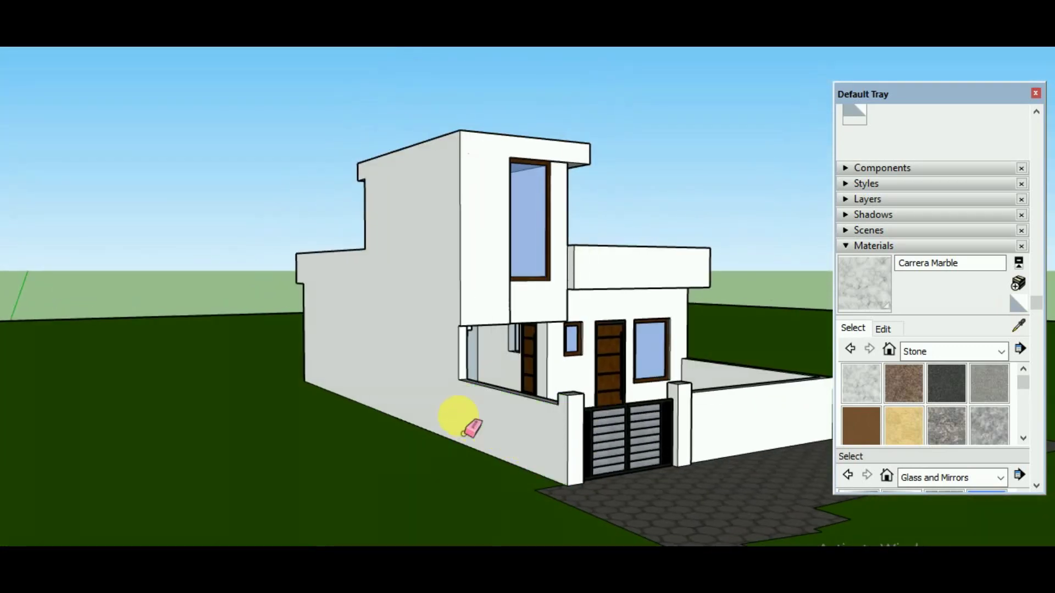